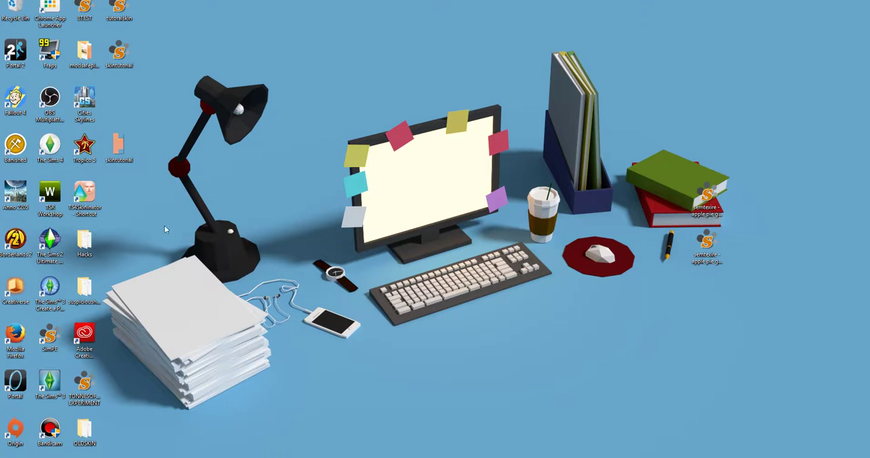
Start TS4 Skininator from its desktop shortcut
double_click(79, 203)
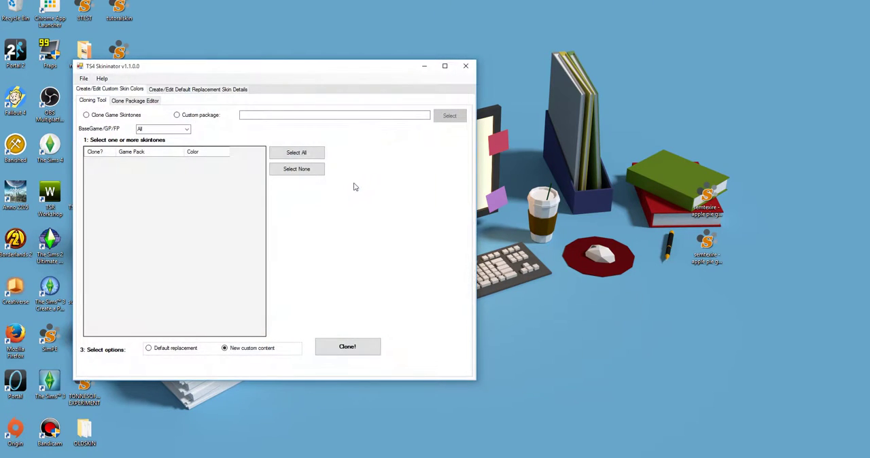
Move the Skininator window onscreen and keep all game packs in the BaseGame/GP/FP filter
left_click_drag(267, 68, 447, 70)
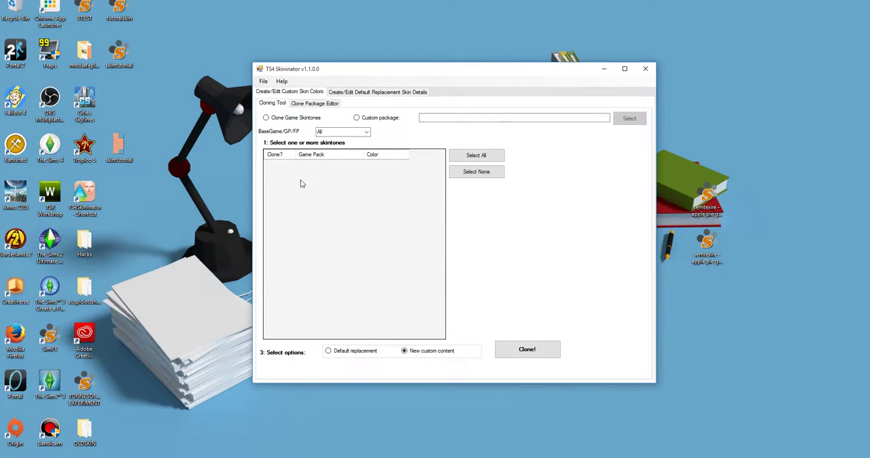
left_click(317, 132)
left_click(365, 132)
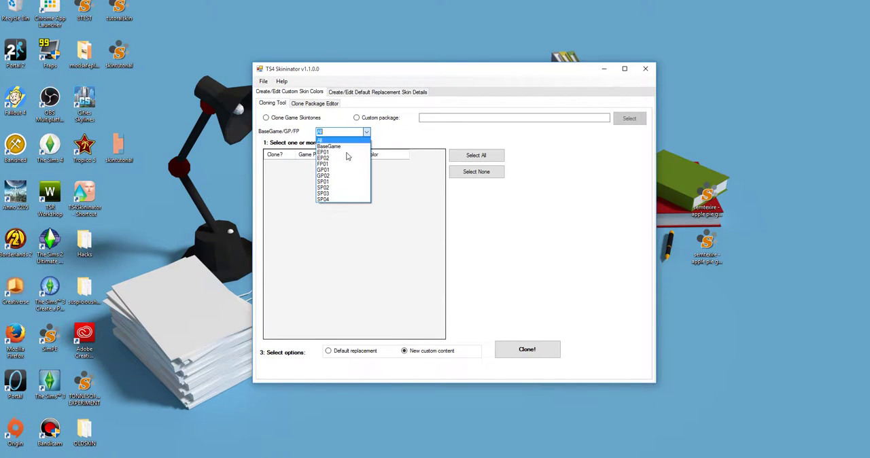
left_click(353, 137)
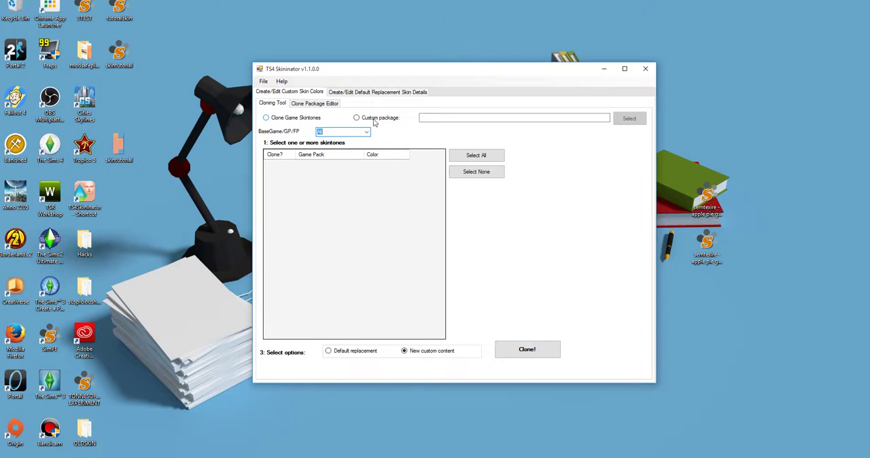
Abandon the Custom package browse and switch to Clone Game Skintones
left_click(304, 118)
left_click(356, 118)
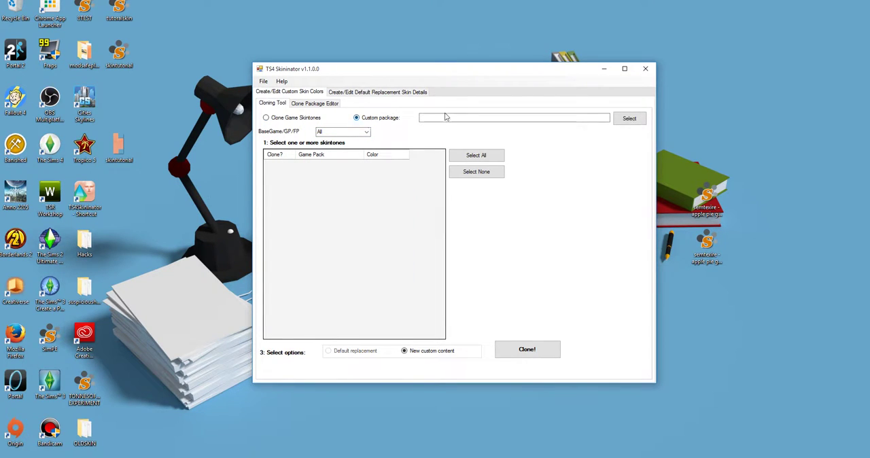
left_click(622, 119)
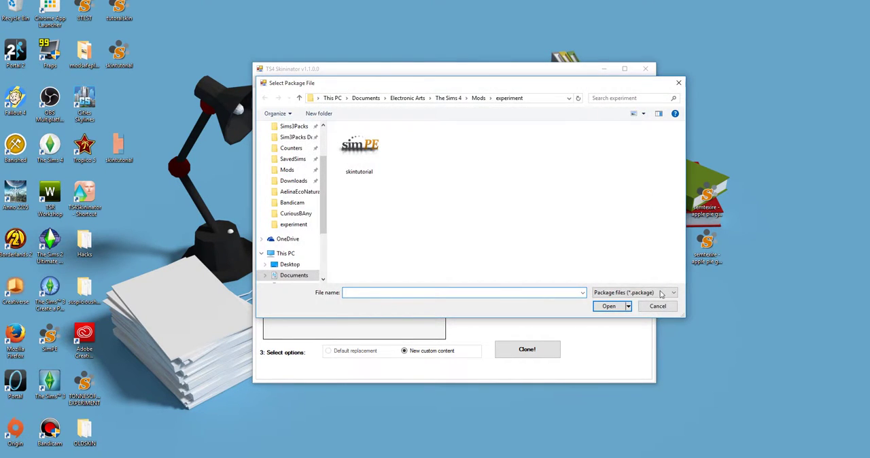
left_click(656, 306)
left_click(474, 256)
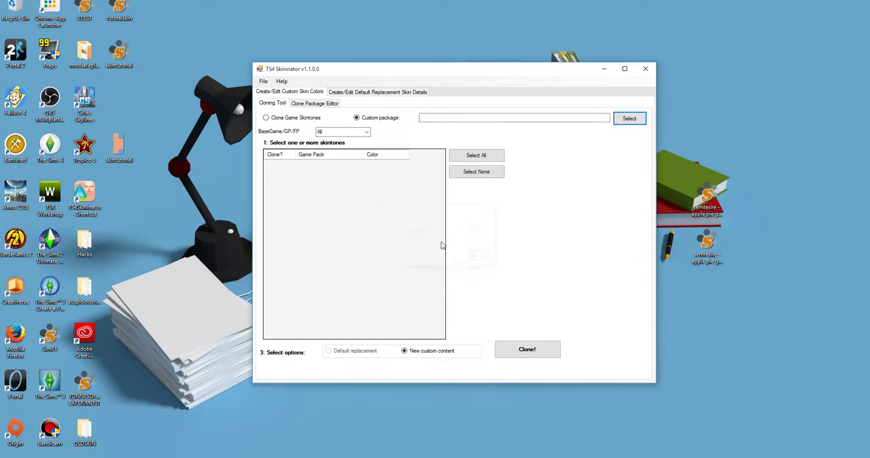
left_click(266, 118)
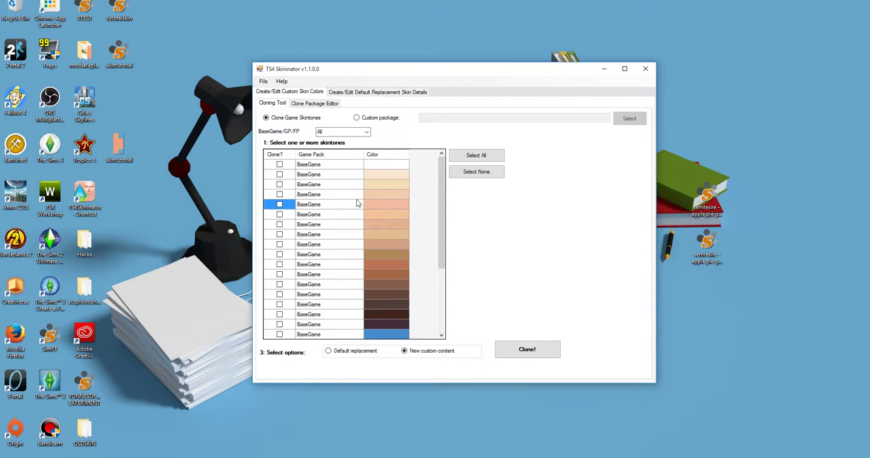
Clone the fifth Base Game skintone into a package saved as skintutorial, replacing the old file
left_click(279, 206)
left_click(534, 352)
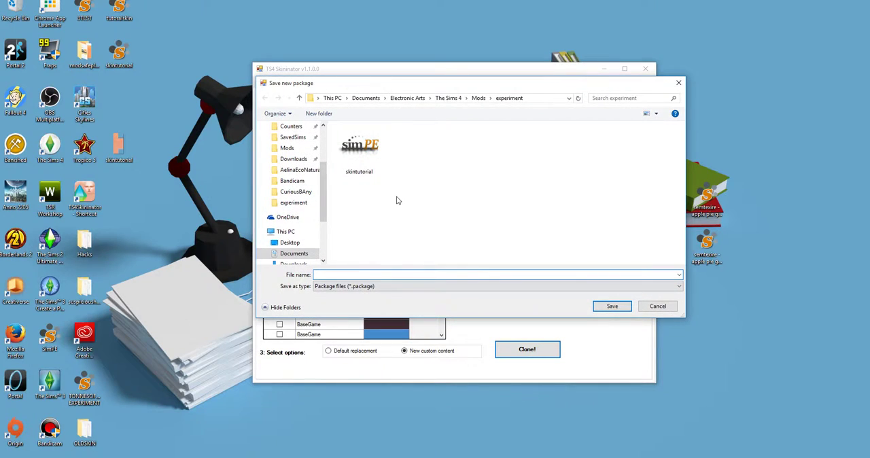
left_click(365, 161)
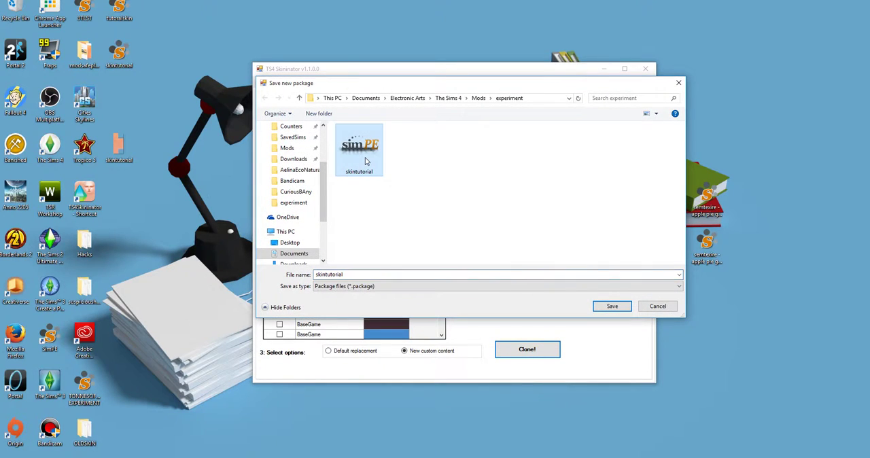
left_click(603, 306)
left_click(461, 232)
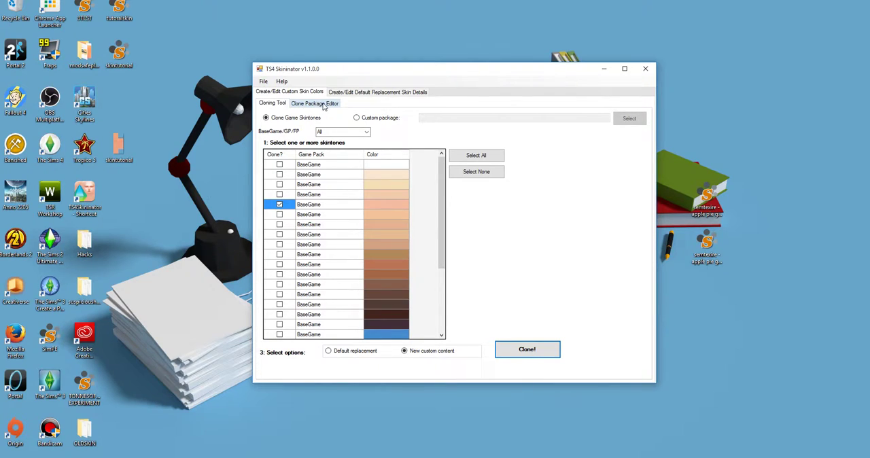
left_click(324, 106)
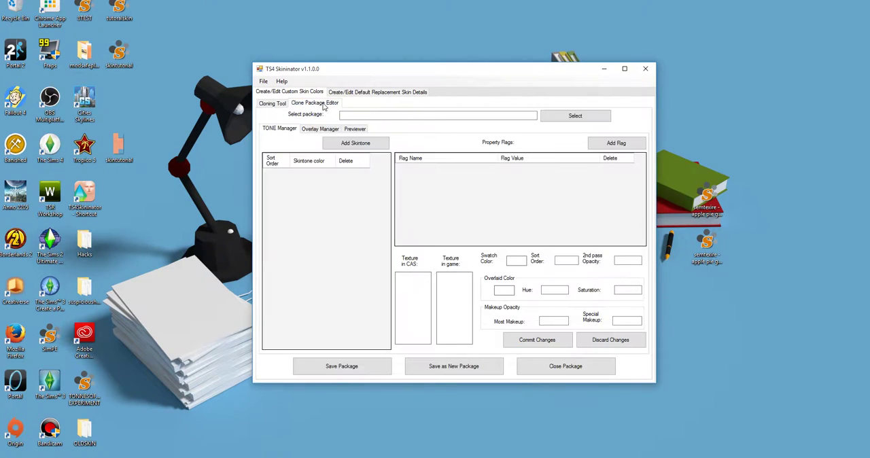
Load the skintutorial package into the Clone Package Editor
left_click(556, 121)
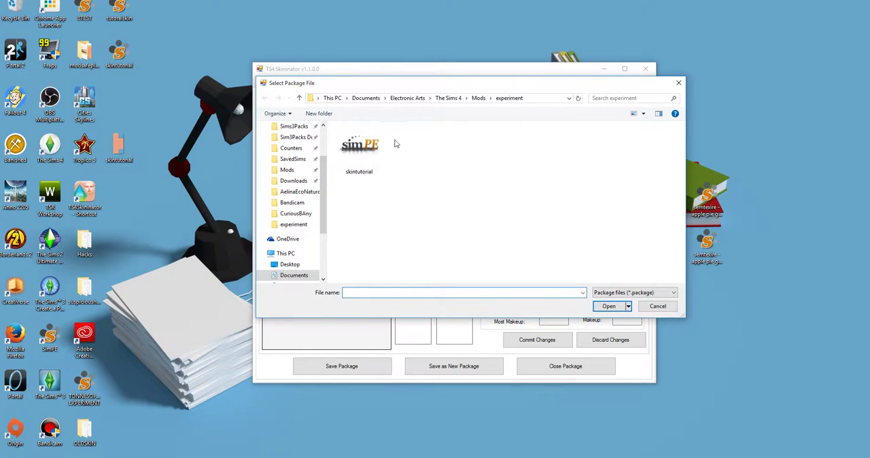
left_click(367, 153)
left_click(612, 306)
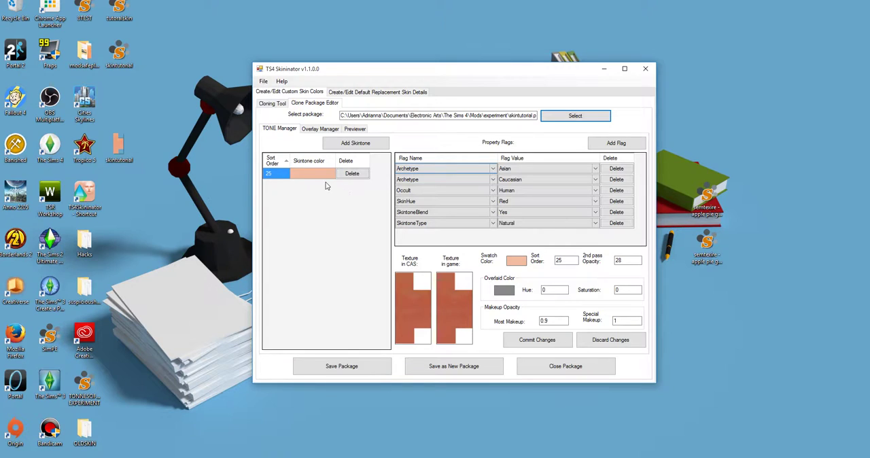
Add a second skintone copied from the existing one, then select the first skintone
left_click(355, 144)
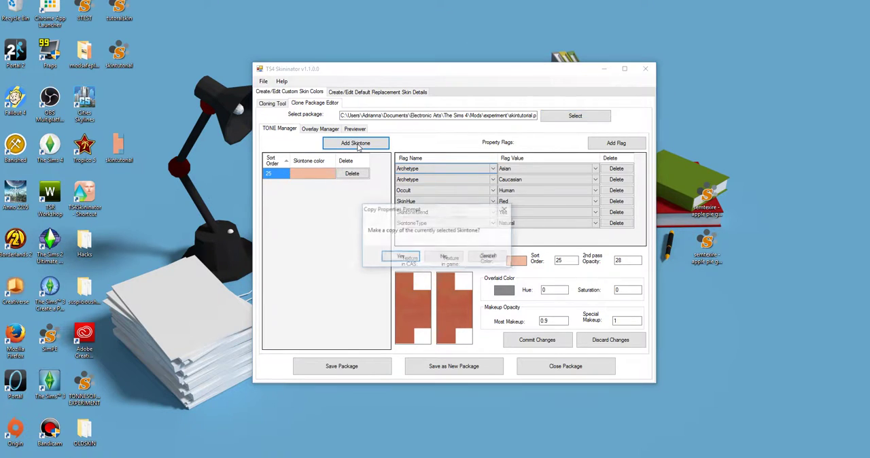
left_click(401, 257)
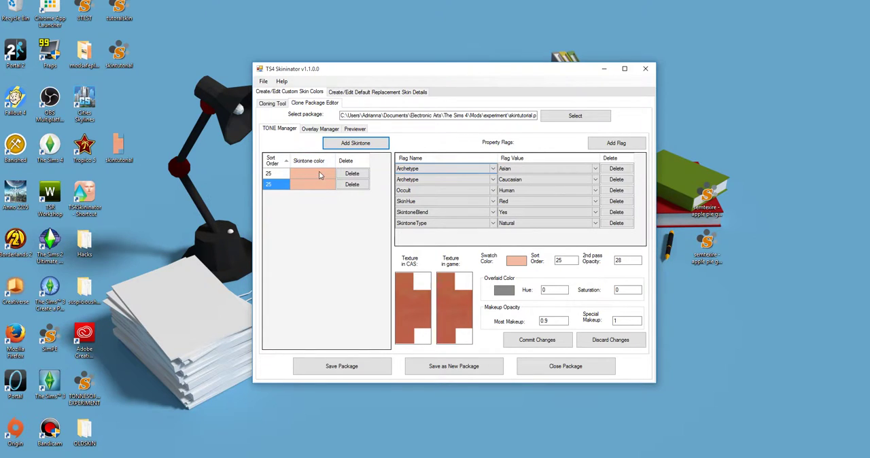
left_click(291, 176)
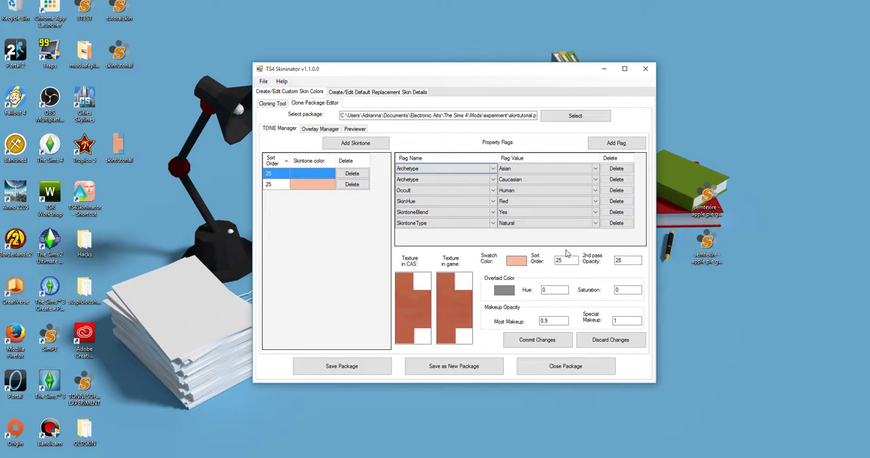
Set the skintone's swatch colour to teal and select its sort order value 25
left_click(518, 261)
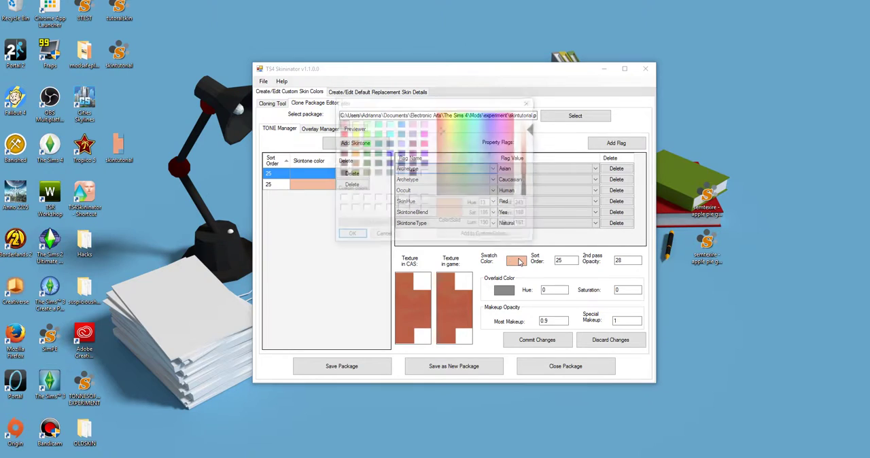
left_click(378, 143)
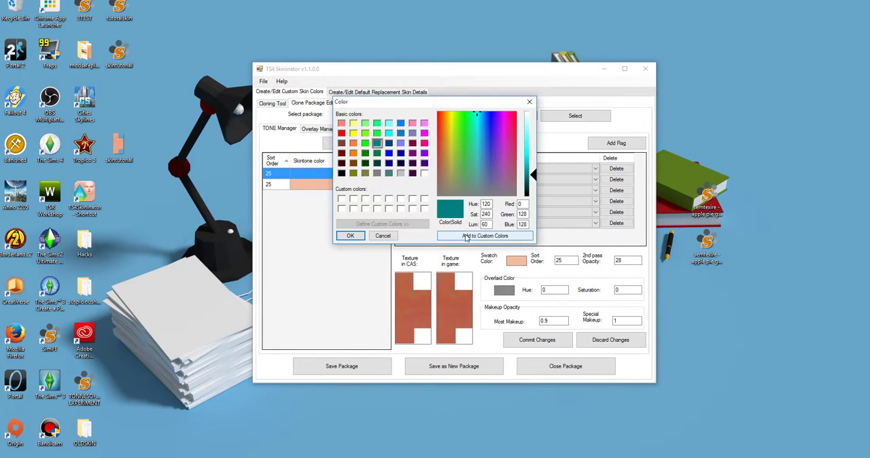
left_click(351, 236)
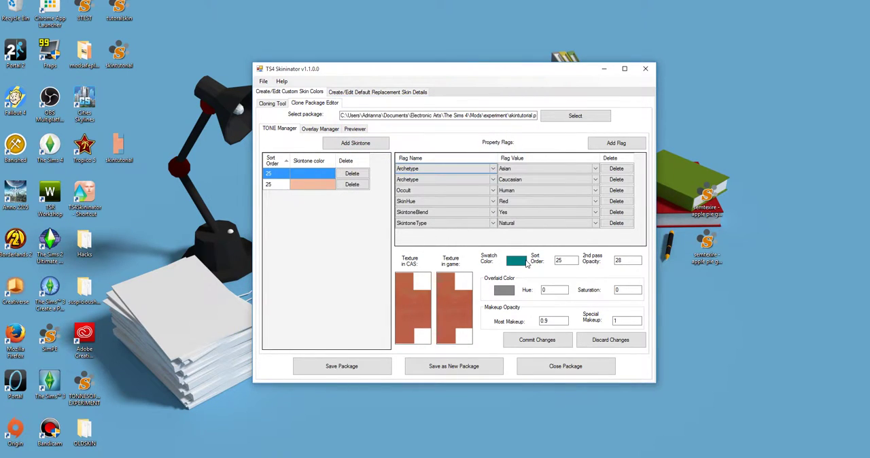
double_click(566, 260)
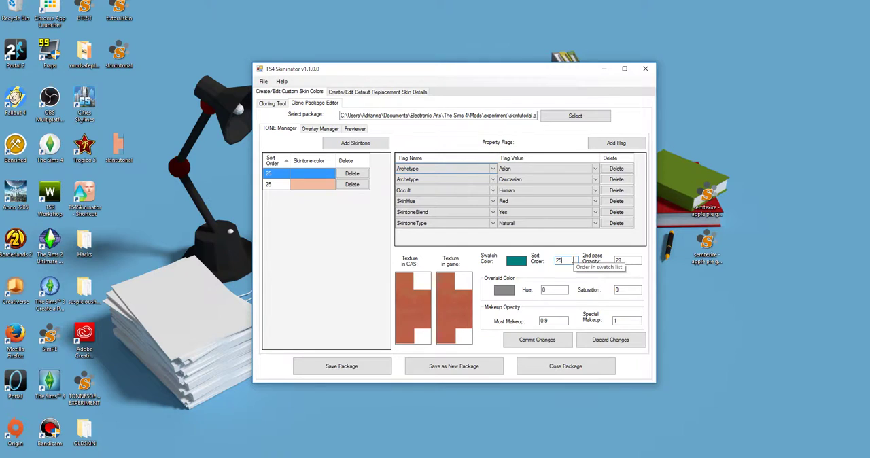
left_click_drag(575, 260, 541, 260)
type("10")
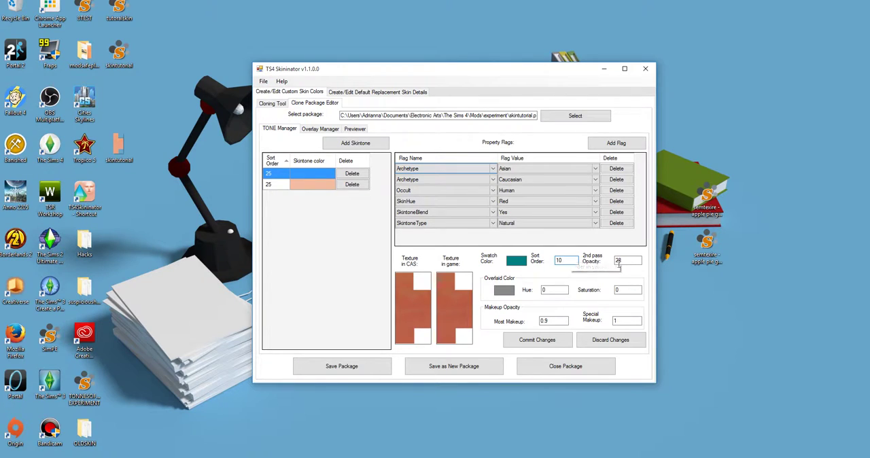
Commit the skintone's new sort order of 10
left_click(513, 292)
Open the overlay colour picker twice and close it unchanged, then select sort order 10
left_click(503, 291)
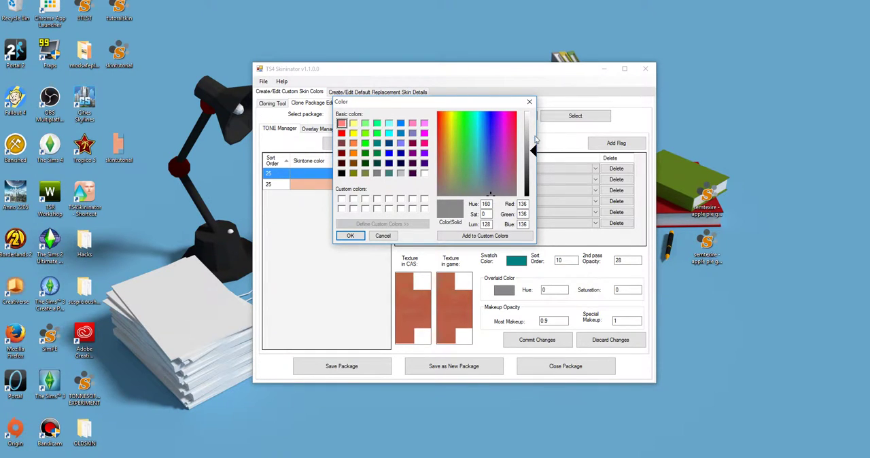
left_click(529, 102)
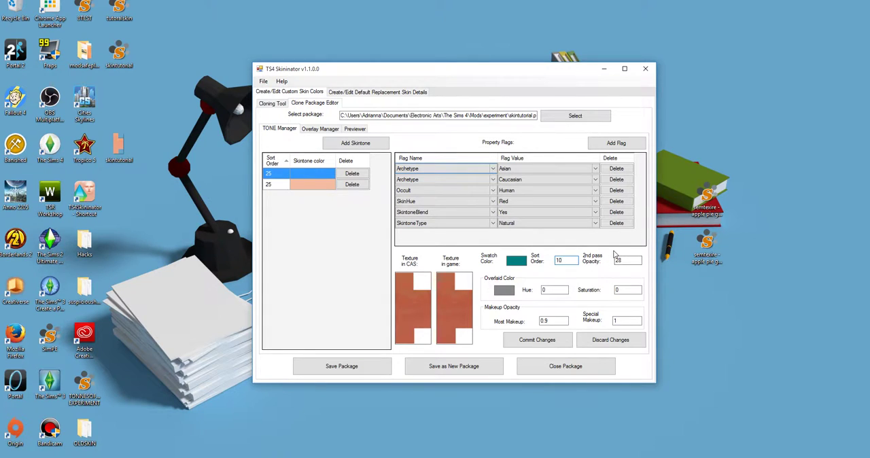
left_click(504, 291)
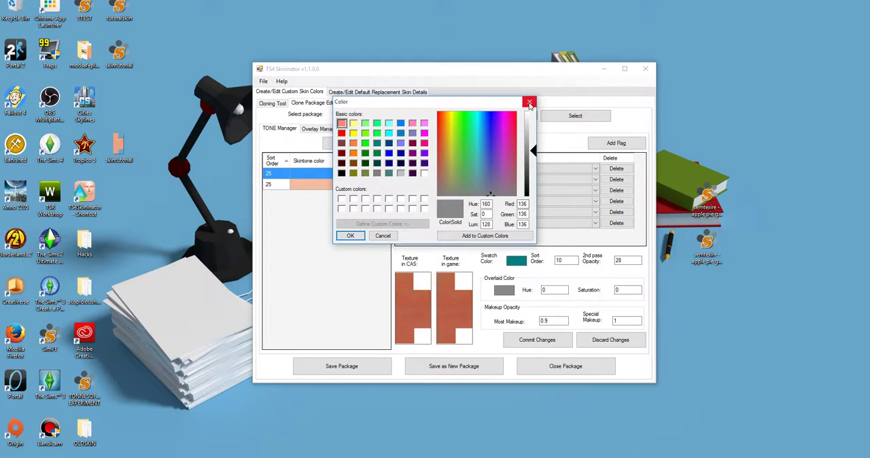
left_click(530, 104)
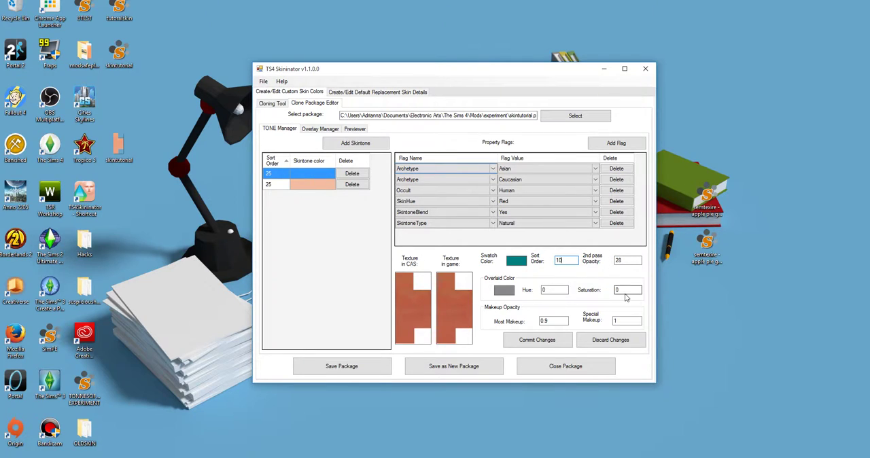
key("Tab")
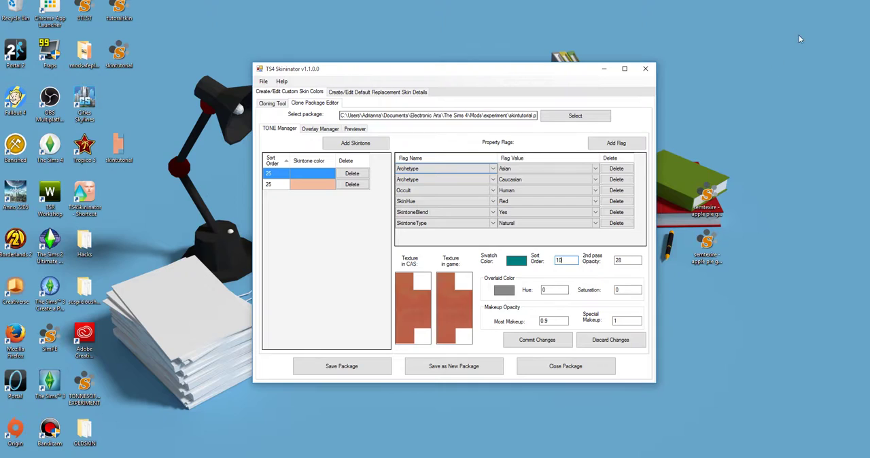
left_click(418, 169)
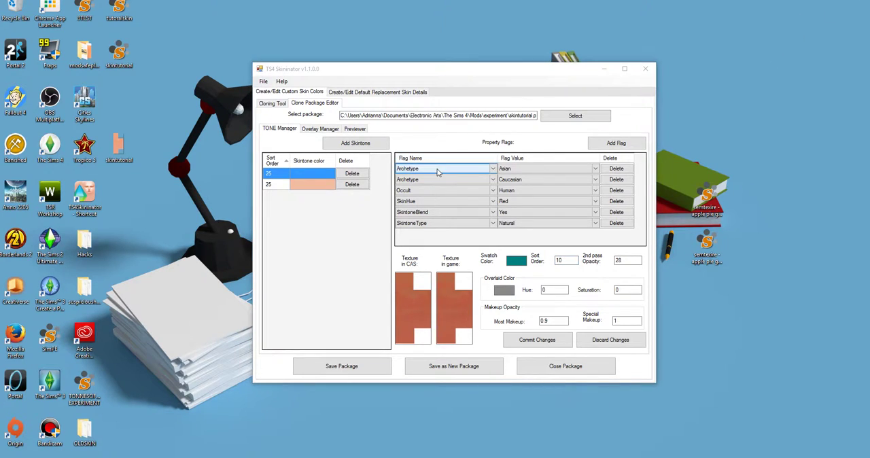
left_click(347, 130)
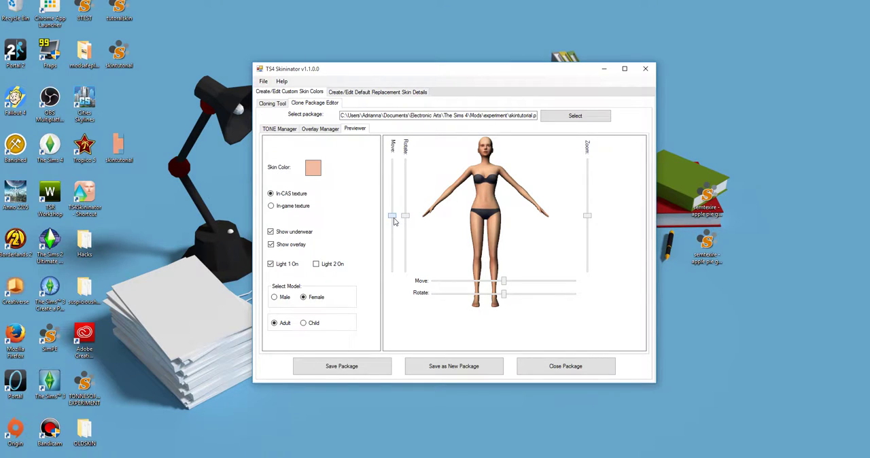
left_click_drag(393, 218, 393, 231)
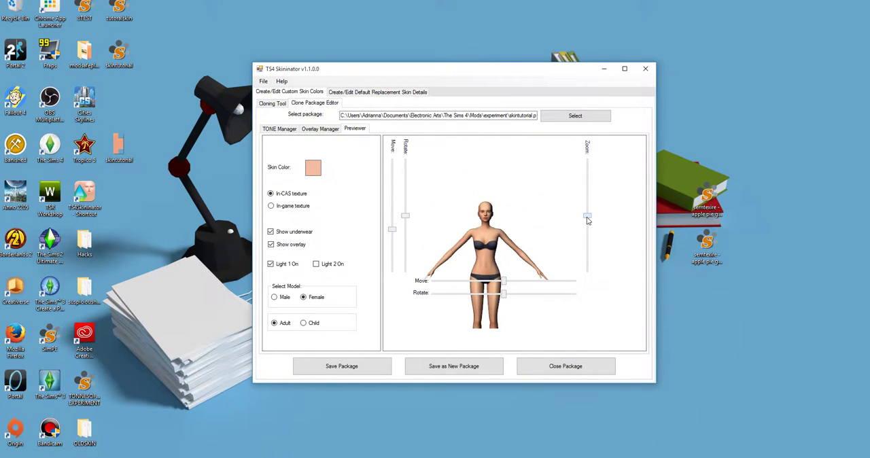
left_click_drag(588, 218, 593, 205)
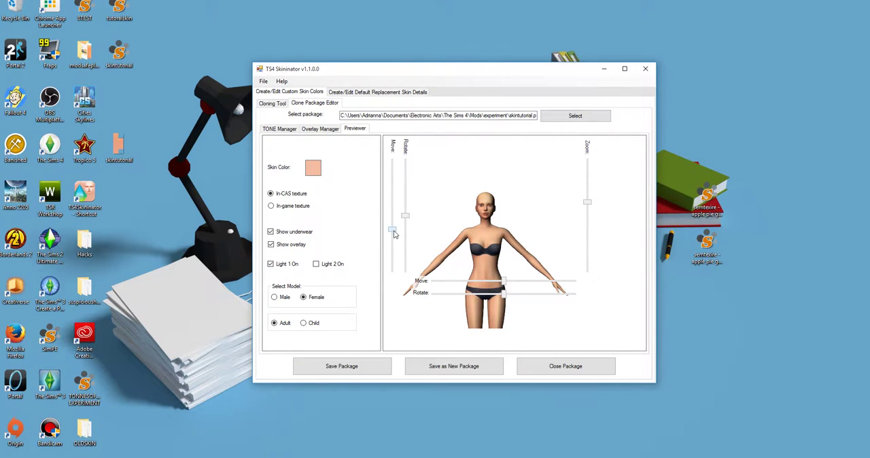
left_click_drag(394, 234, 393, 236)
left_click_drag(589, 202, 593, 170)
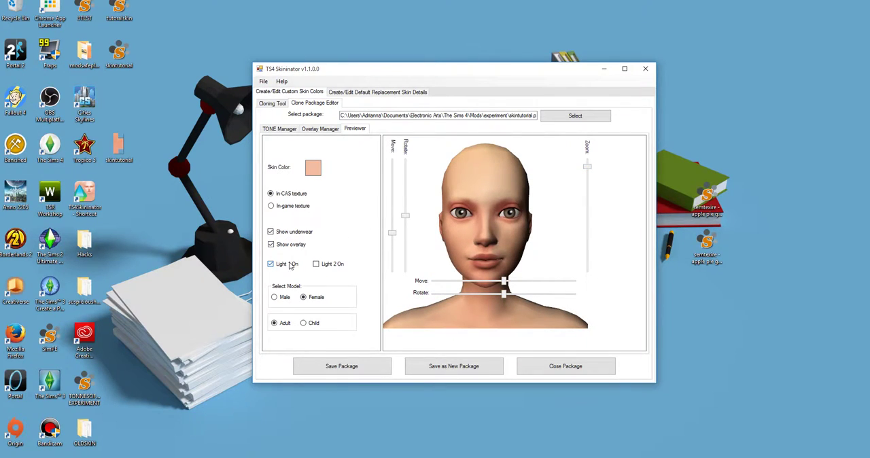
left_click(316, 264)
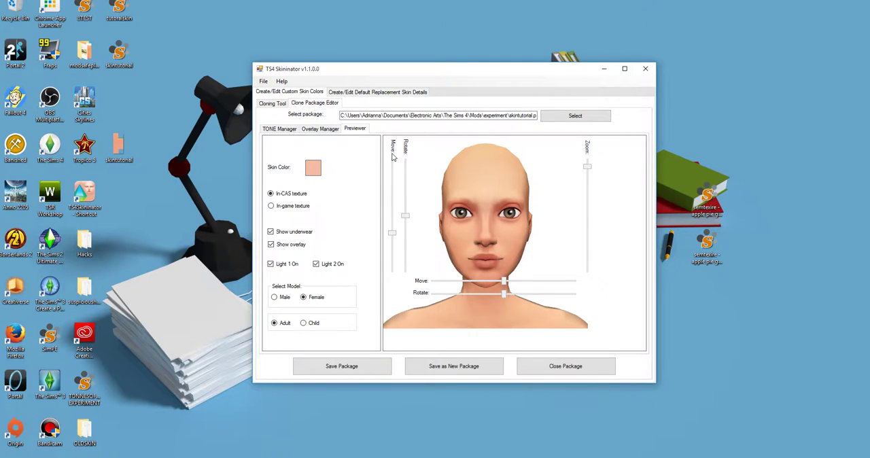
left_click(297, 130)
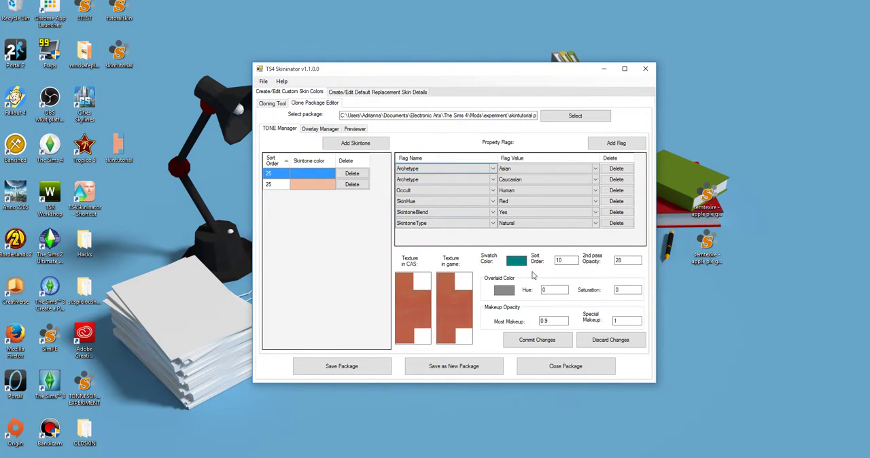
Save the skintone's in-game texture as a DDS image in the experiment mods folder
left_click(455, 300)
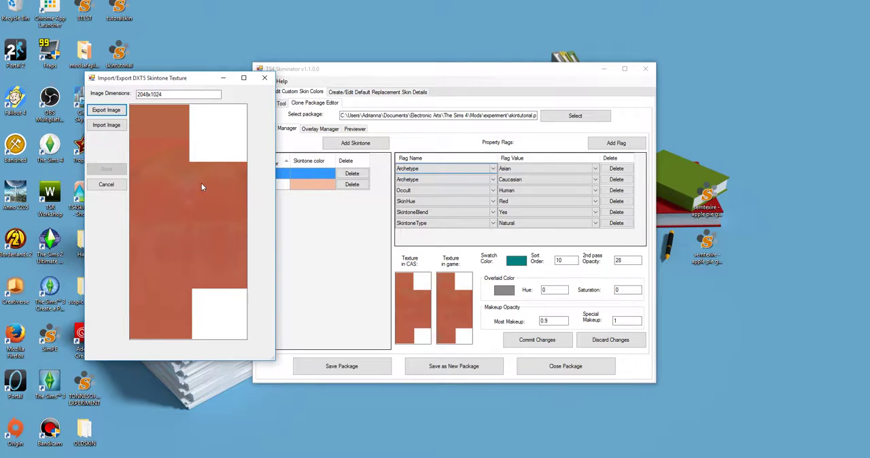
left_click(106, 110)
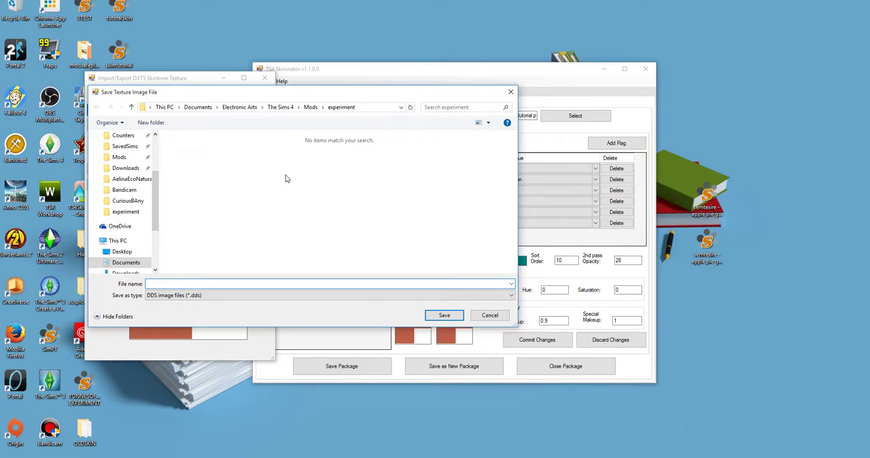
type("skintut")
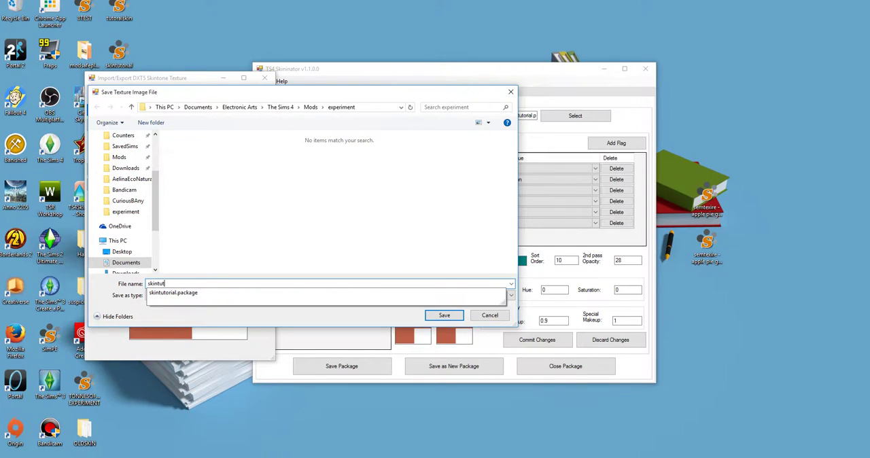
type("orials")
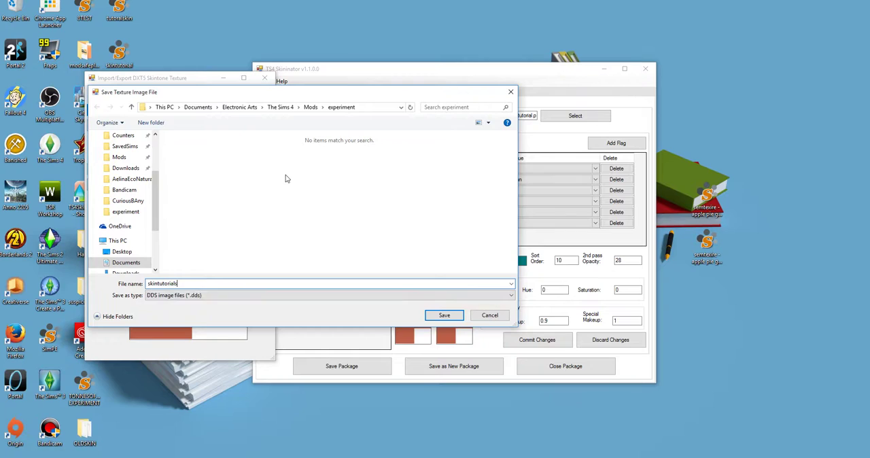
key("BackSpace")
type("textuer")
key("Return")
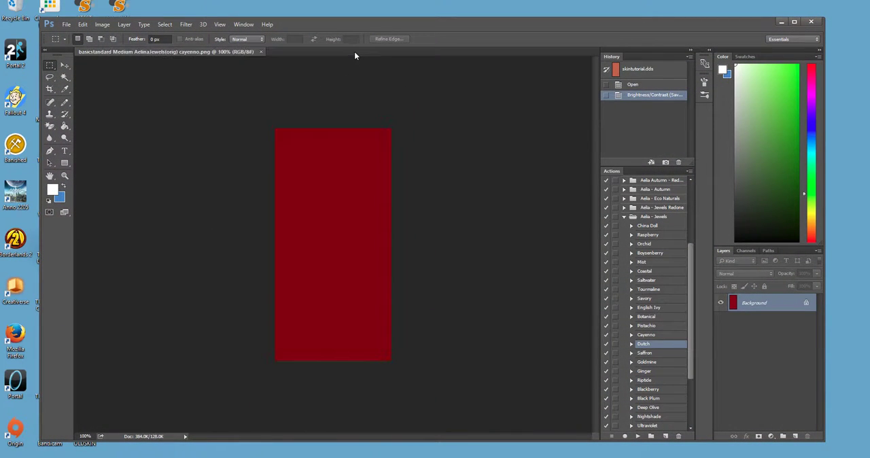
Open the exported DDS texture from Mods > experiment with default NVIDIA DDS settings
left_click(66, 24)
left_click(71, 44)
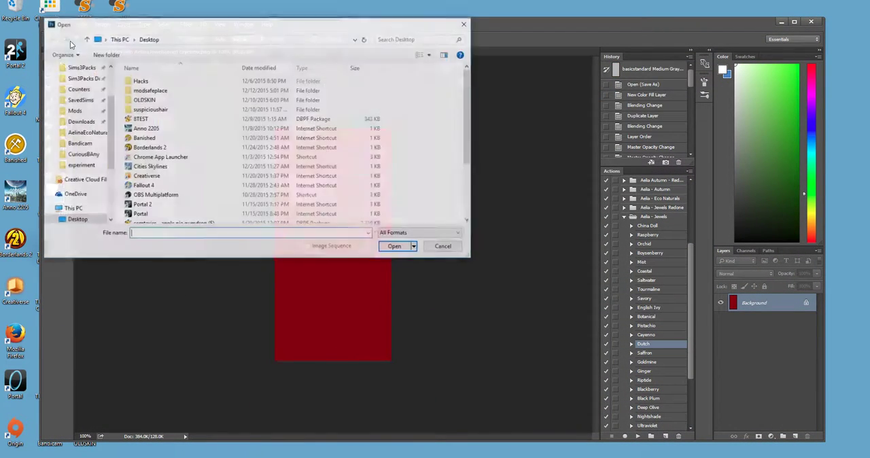
left_click(74, 111)
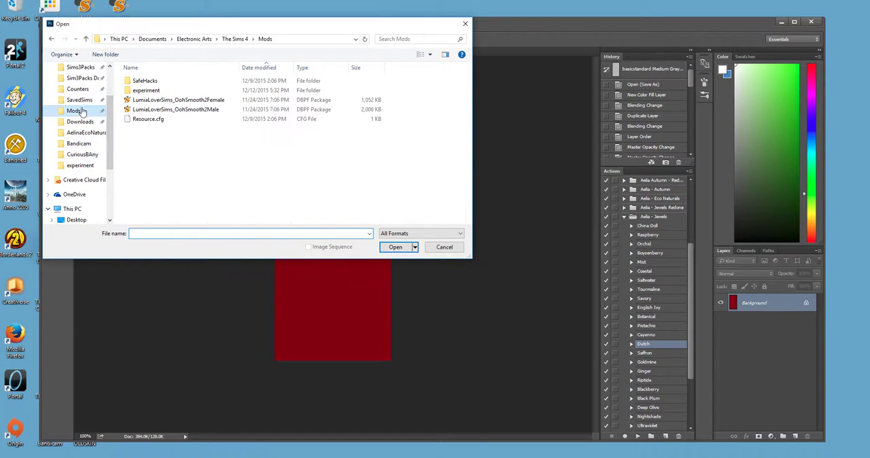
double_click(146, 90)
double_click(200, 86)
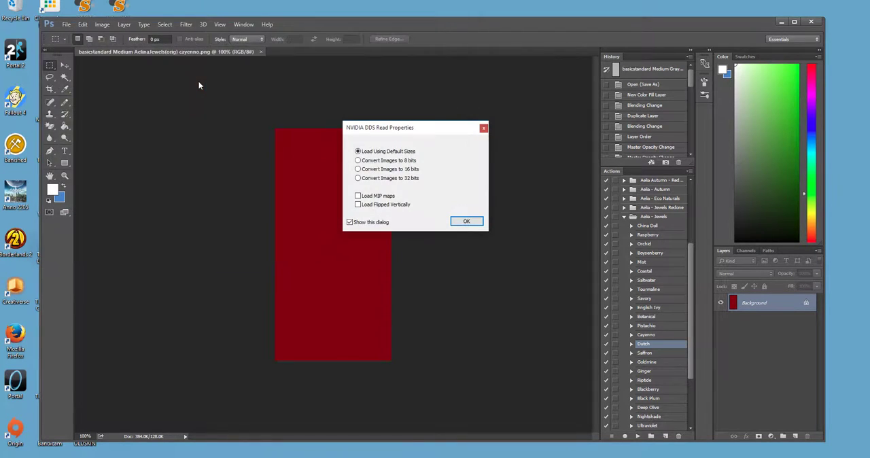
left_click(473, 221)
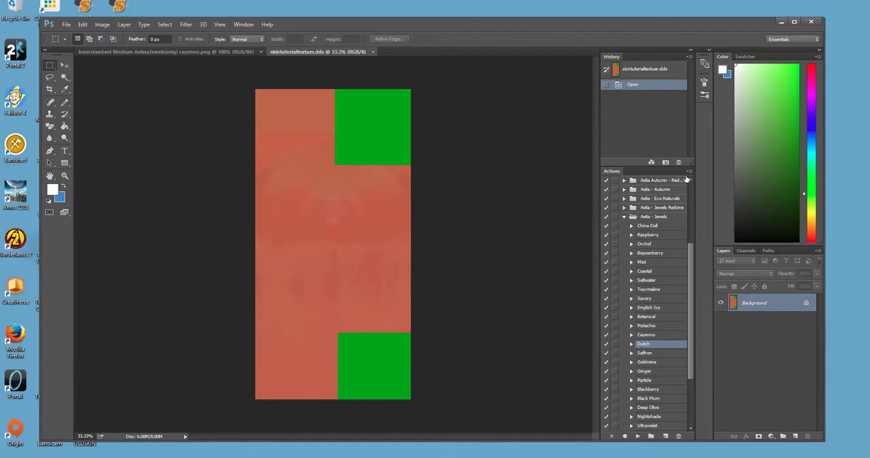
Check the Image menu, then inspect the texture's channels and return to Layers
left_click(102, 24)
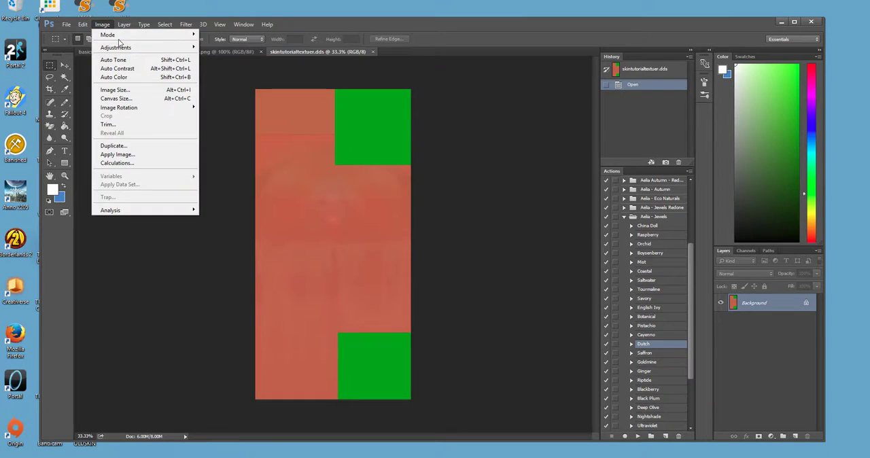
mouse_move(116, 48)
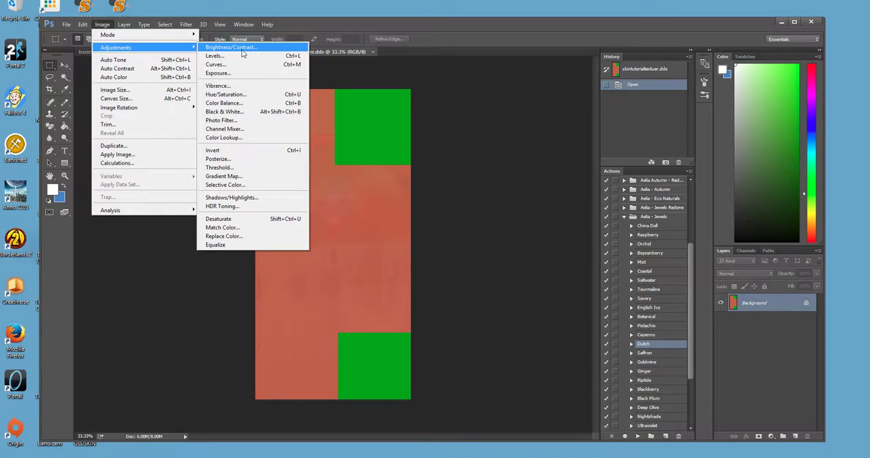
right_click(464, 100)
left_click(463, 96)
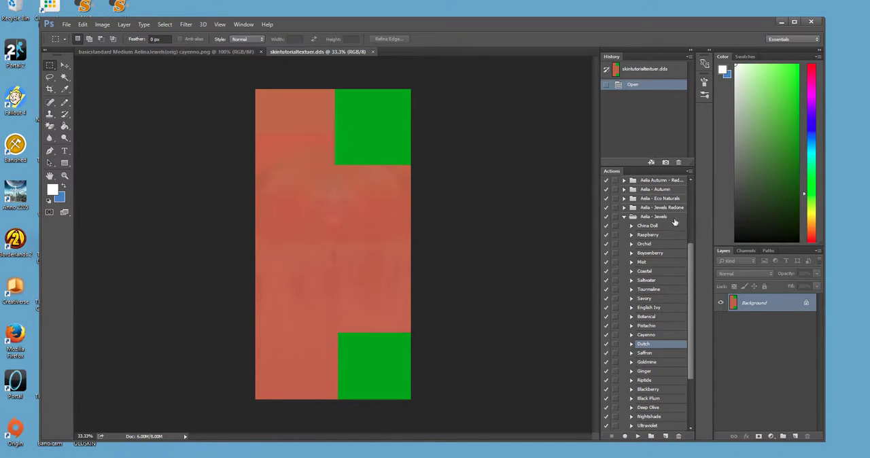
left_click(745, 251)
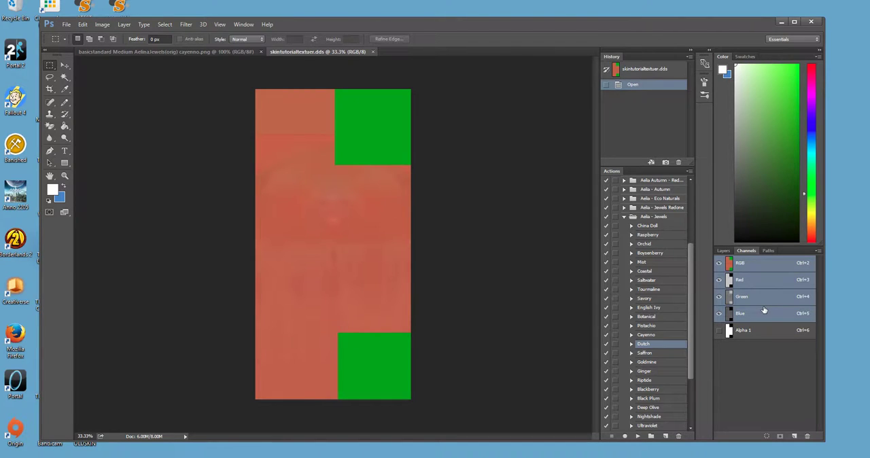
left_click(725, 250)
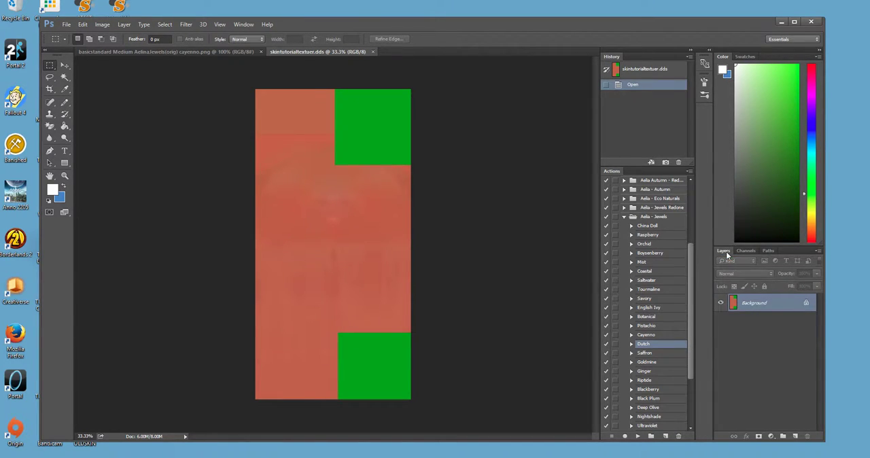
Brighten the skin texture considerably with a Brightness/Contrast adjustment
left_click(103, 25)
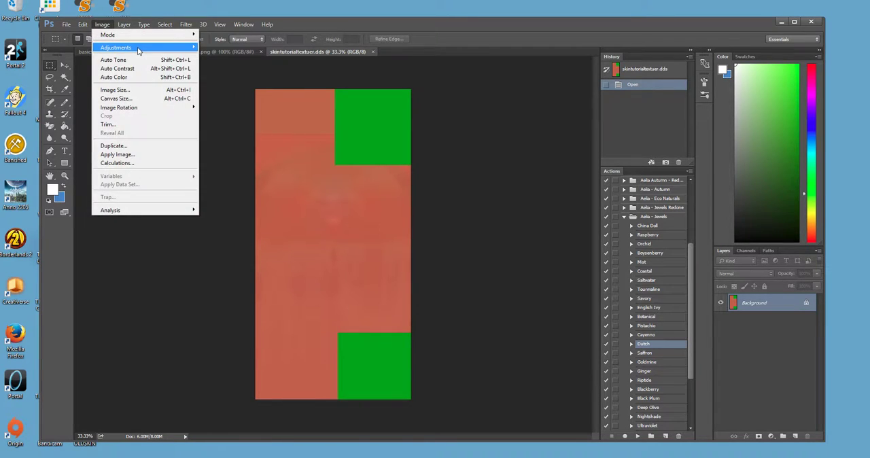
left_click(211, 50)
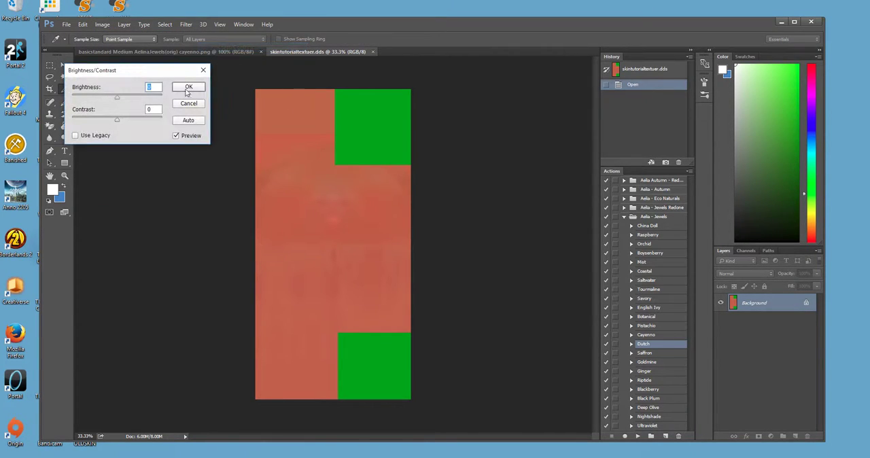
mouse_move(117, 98)
left_mouse_down()
mouse_move(146, 99)
mouse_move(77, 121)
left_mouse_up()
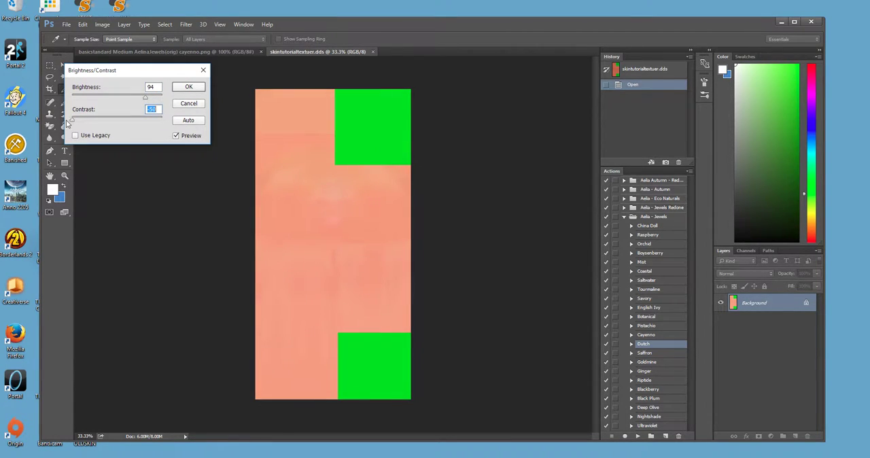
left_click(188, 86)
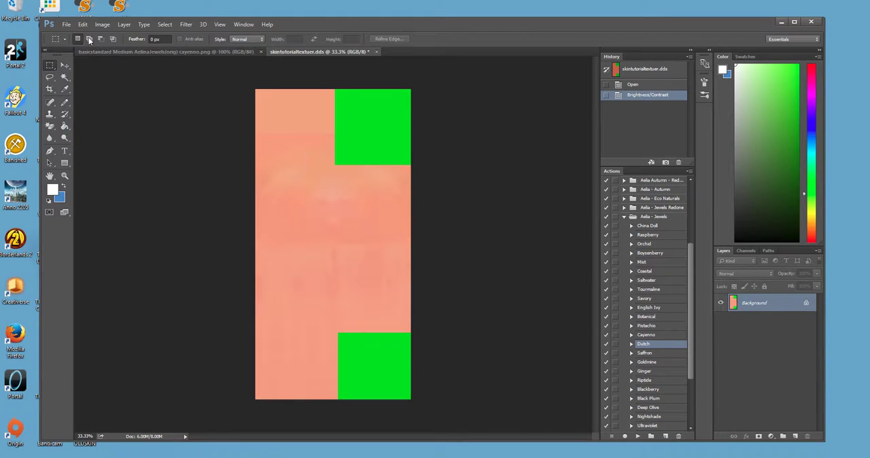
Save the brightened texture over the existing exported DDS file, accepting the DDS settings
left_click(67, 24)
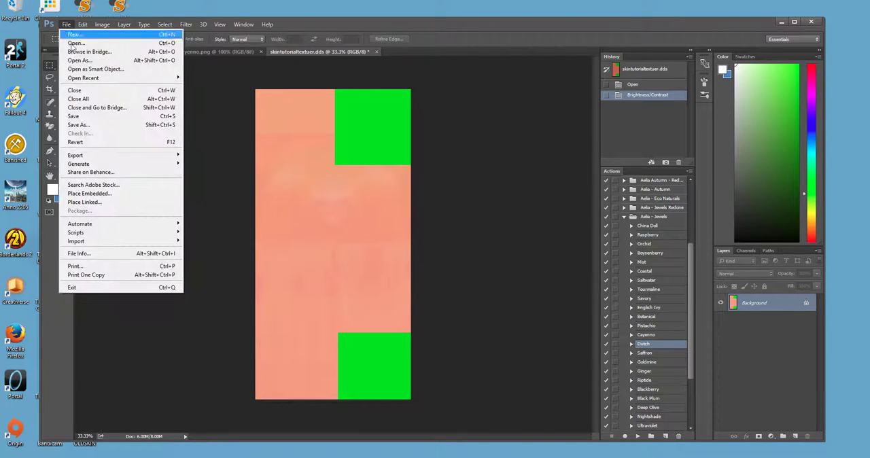
left_click(104, 126)
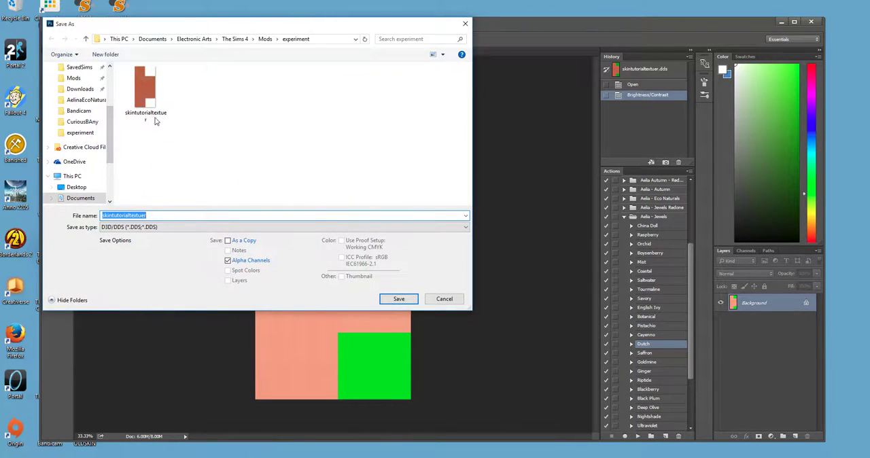
left_click(399, 303)
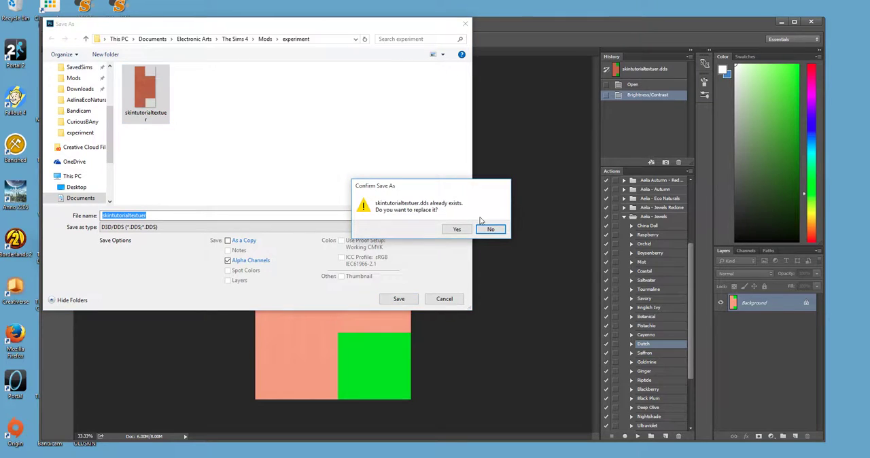
left_click(457, 229)
left_click(479, 122)
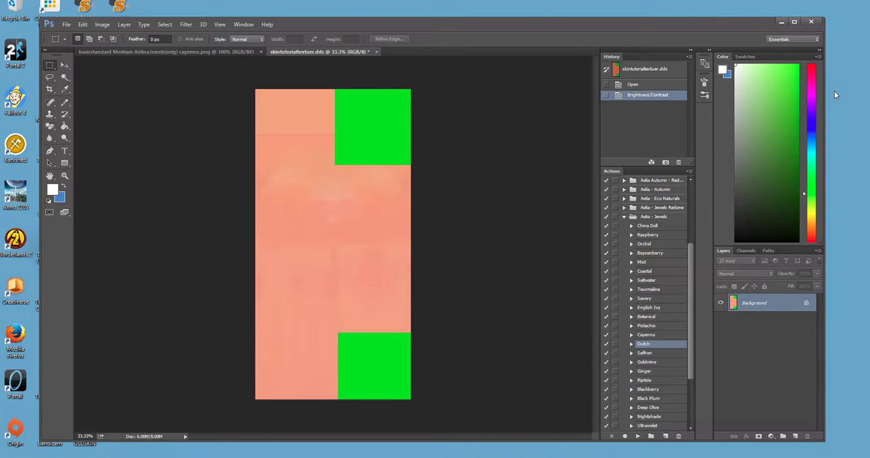
Import the brightened image as the skintone's in-game texture and save it
left_click(782, 22)
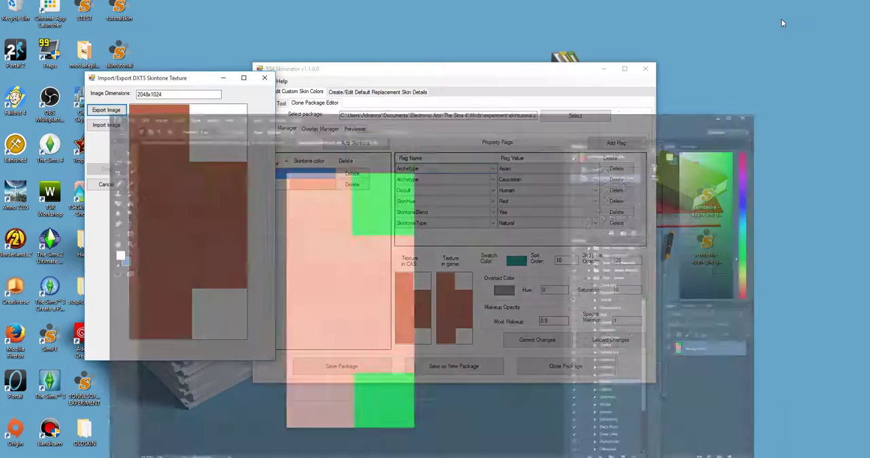
left_click(100, 127)
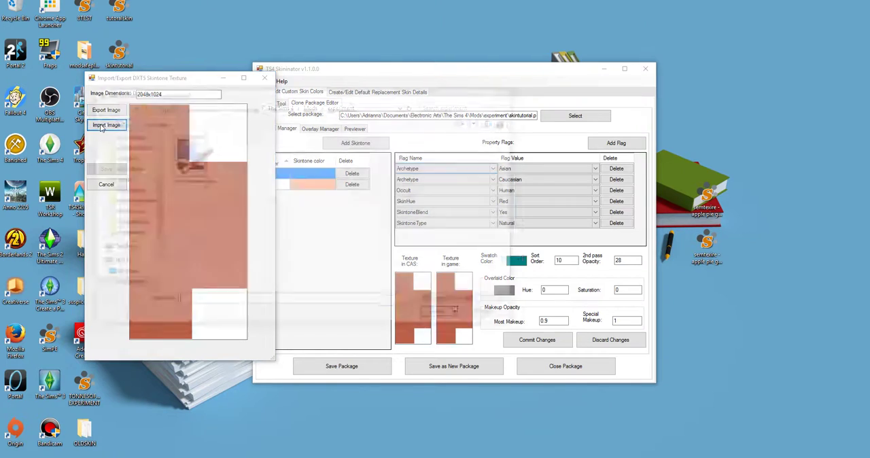
double_click(198, 155)
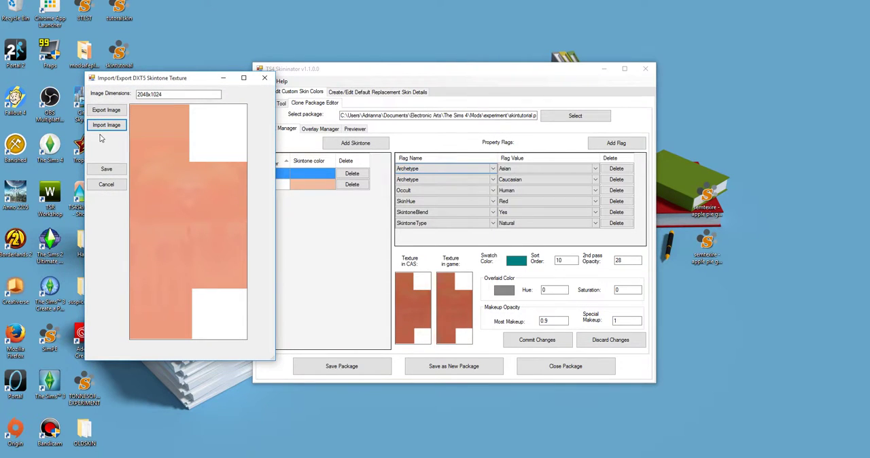
left_click(107, 169)
Replace the in-CAS texture with the same brightened image and save it
left_click(414, 291)
left_click(118, 137)
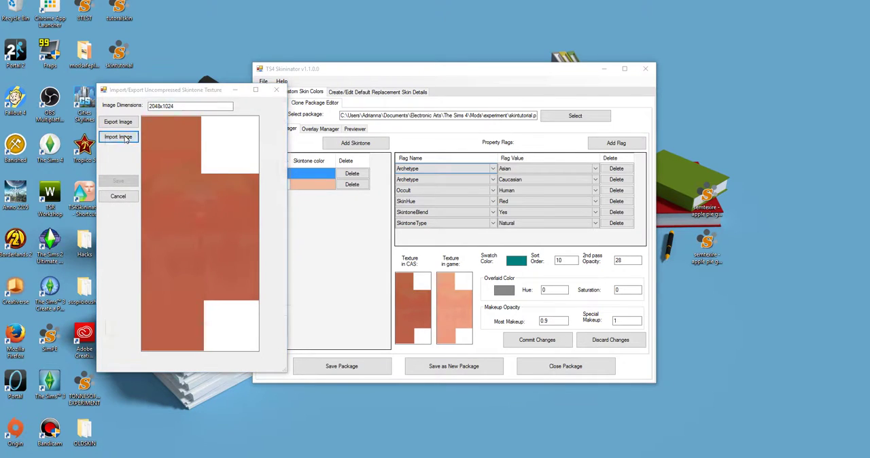
double_click(200, 179)
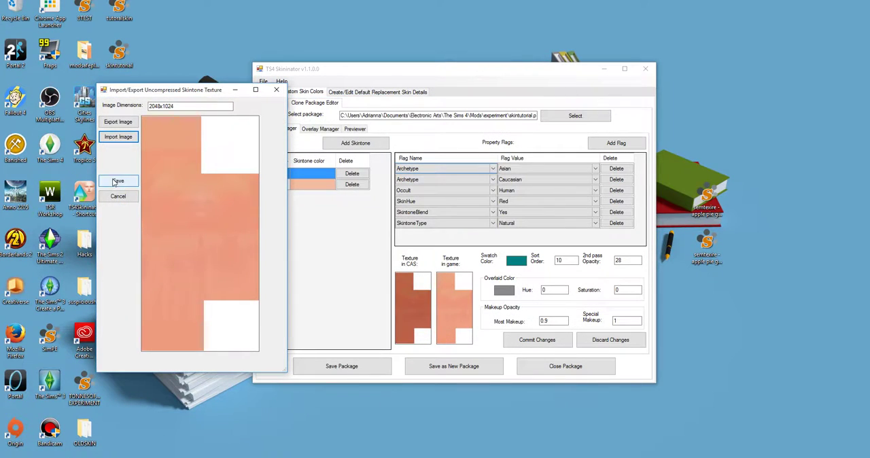
left_click(118, 180)
Stay on the first skintone and preview the paler skin on the 3D face
left_click(276, 185)
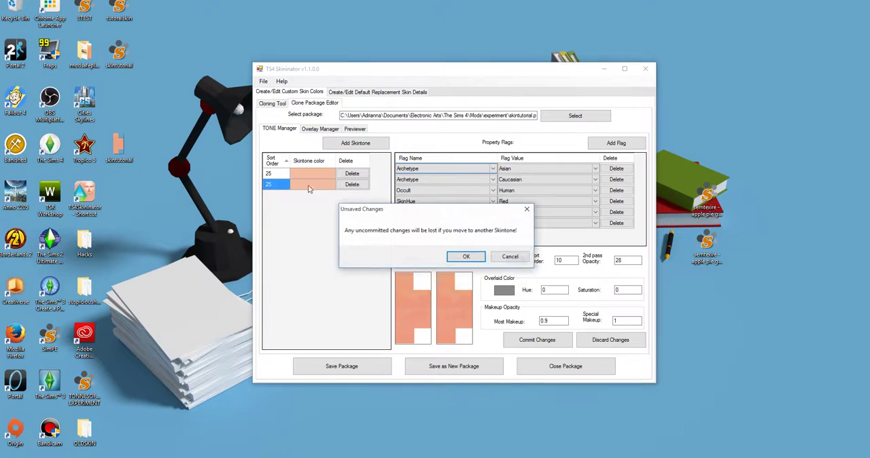
left_click(505, 258)
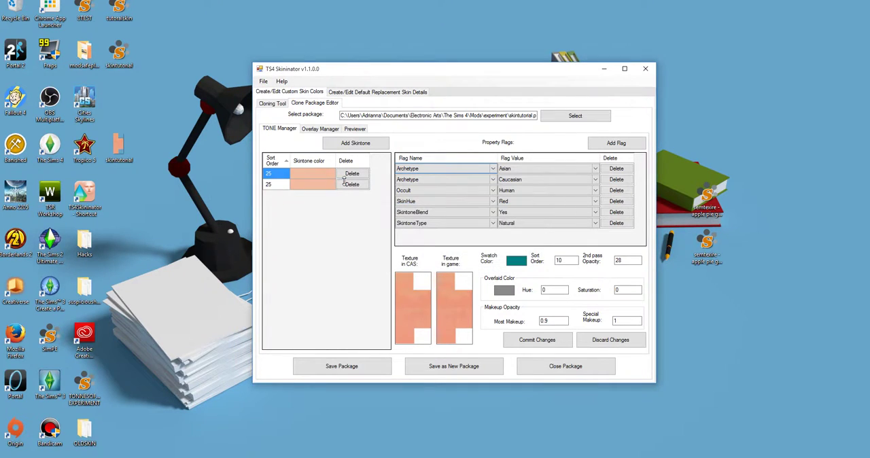
left_click(355, 130)
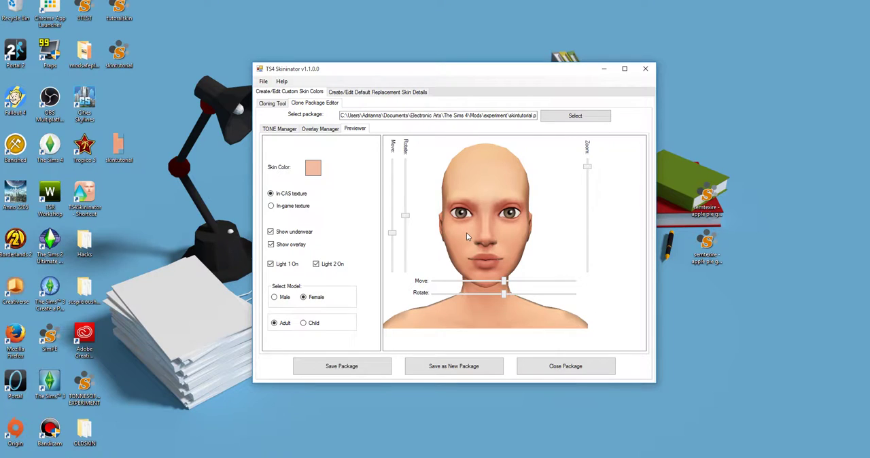
Commit the turquoise swatch and sort order 10 edits, then preview them on the face
left_click(279, 130)
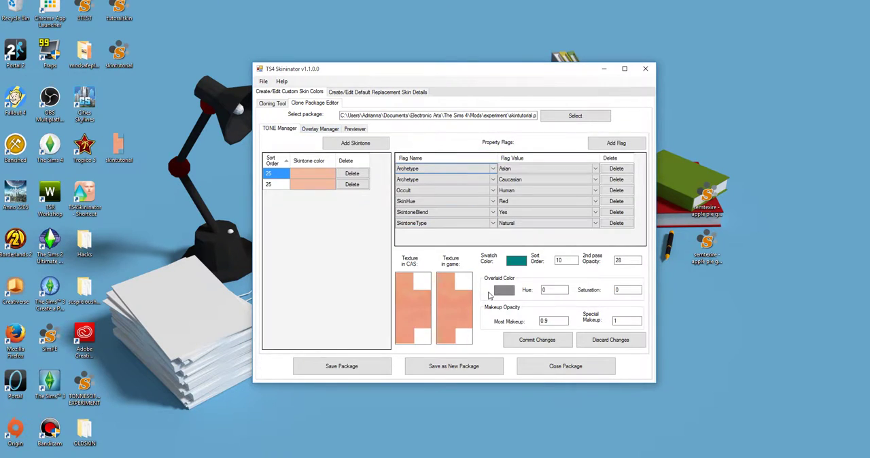
left_click(535, 343)
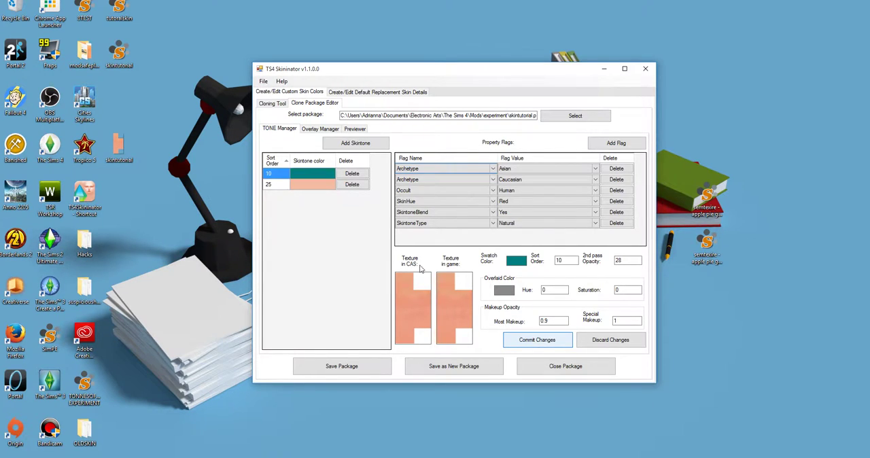
left_click(534, 343)
left_click(357, 131)
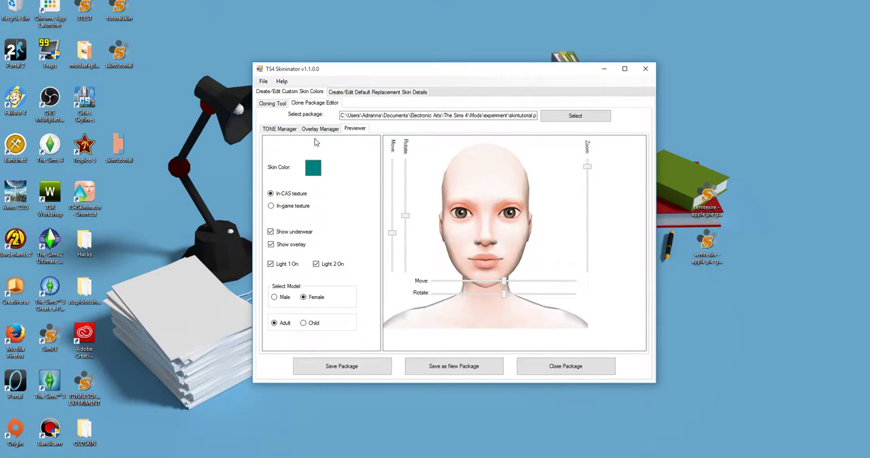
Delete the leftover sort-order-25 skintone and confirm the removal
left_click(291, 130)
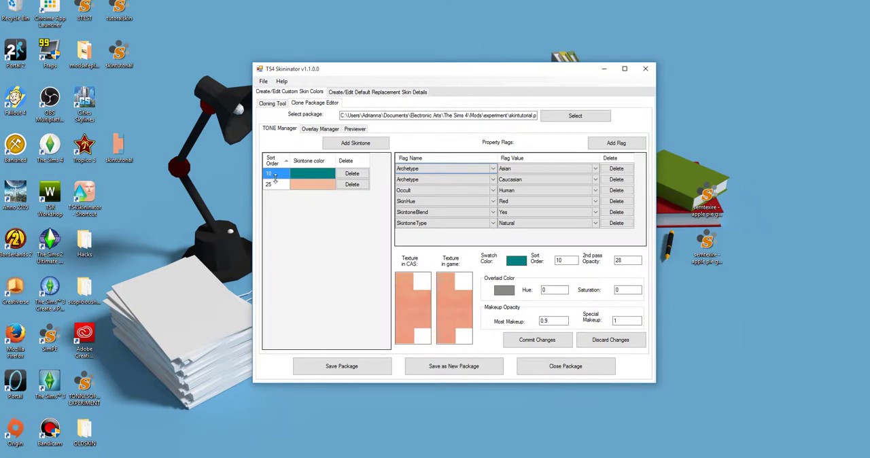
left_click(348, 185)
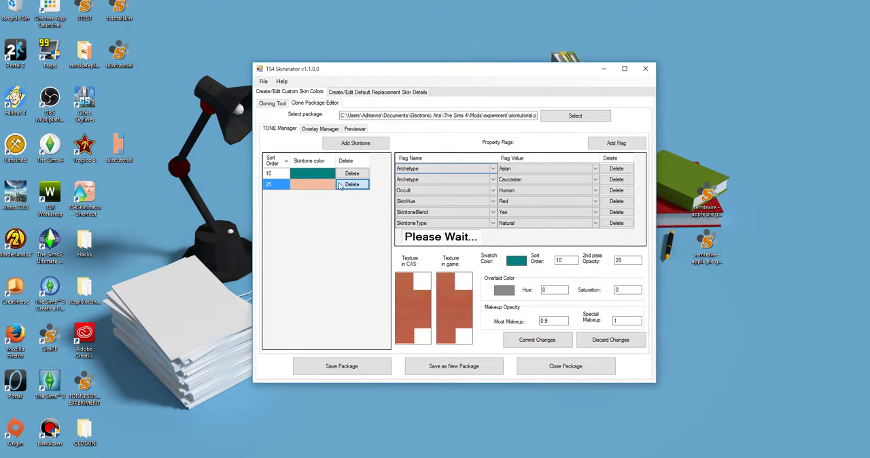
left_click(338, 186)
left_click(459, 256)
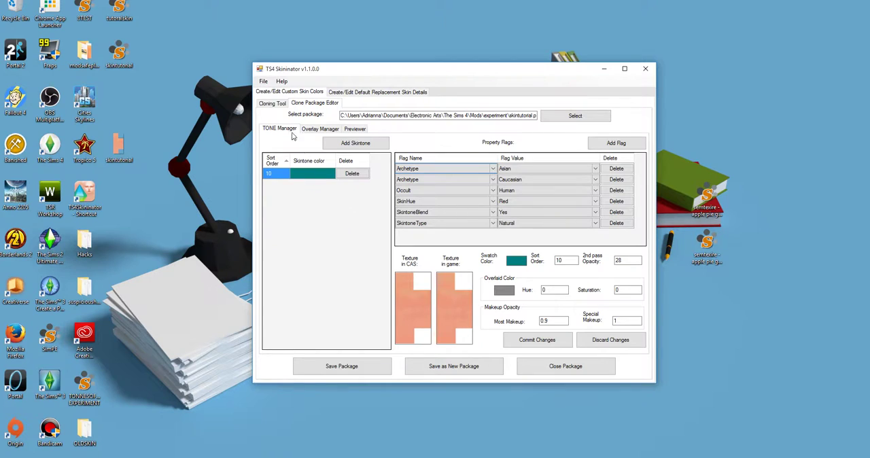
Try saving as a new package over the existing skintutorial package
left_click(263, 82)
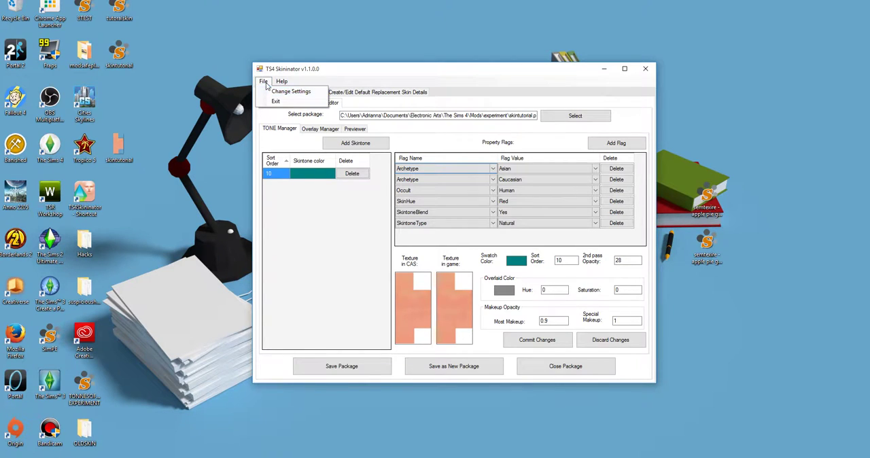
left_click(263, 82)
left_click(468, 368)
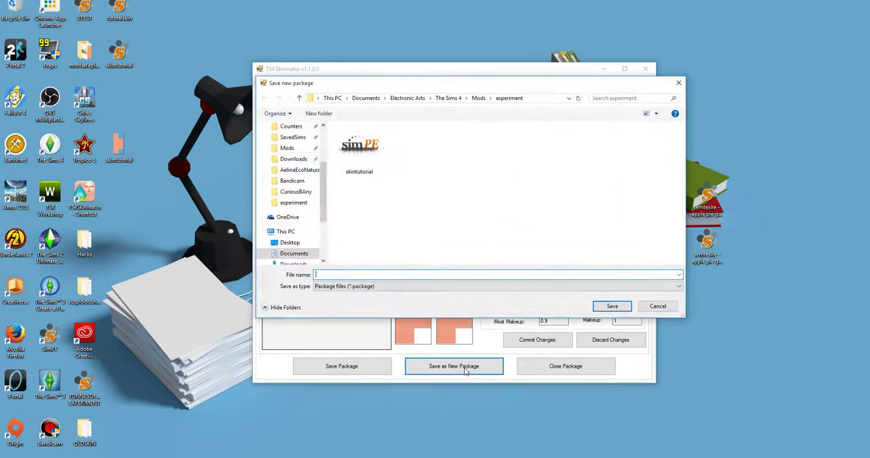
left_click(357, 167)
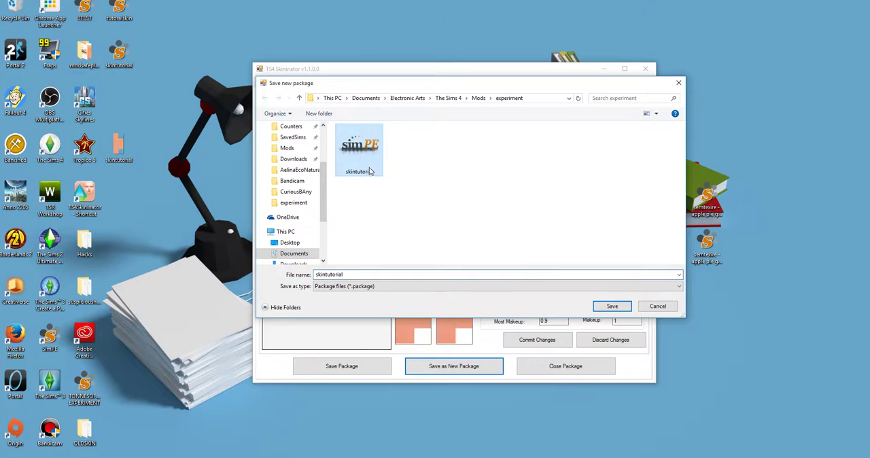
left_click(612, 306)
left_click(465, 232)
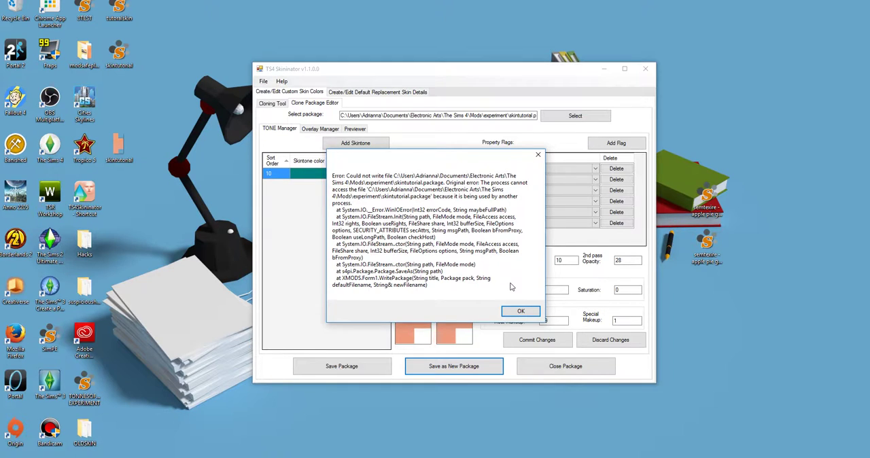
Dismiss the file-in-use errors and save the package as newskintutorial
left_click(530, 312)
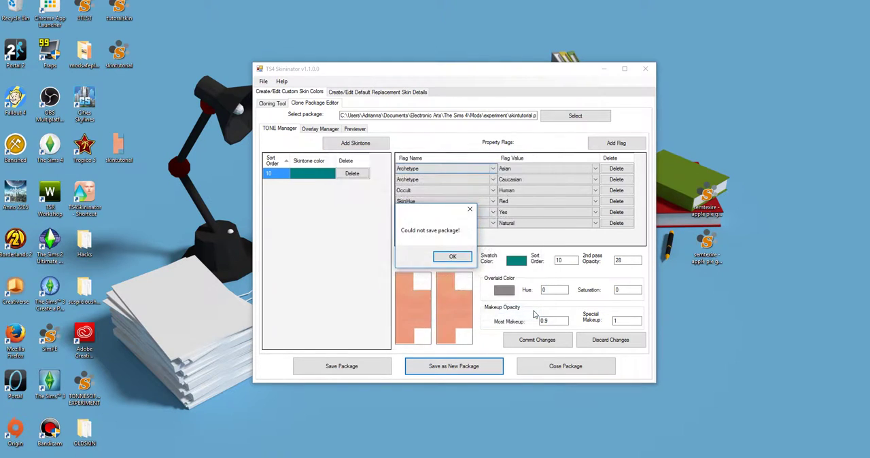
left_click(453, 257)
left_click(578, 116)
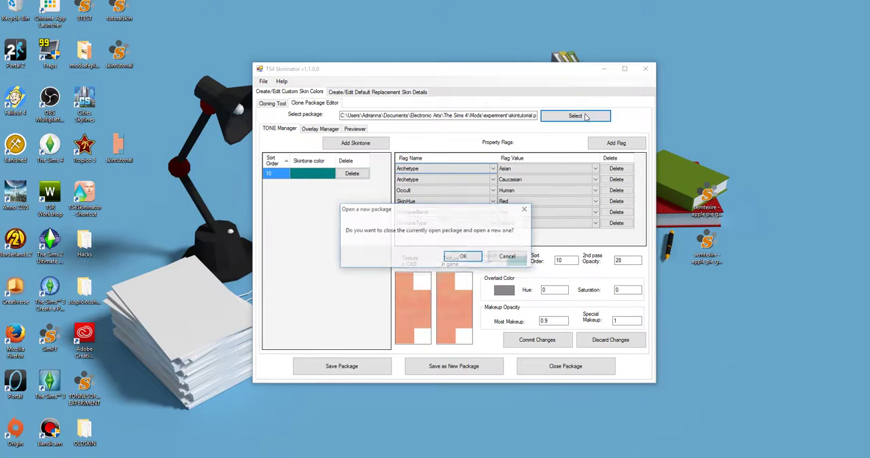
left_click(508, 257)
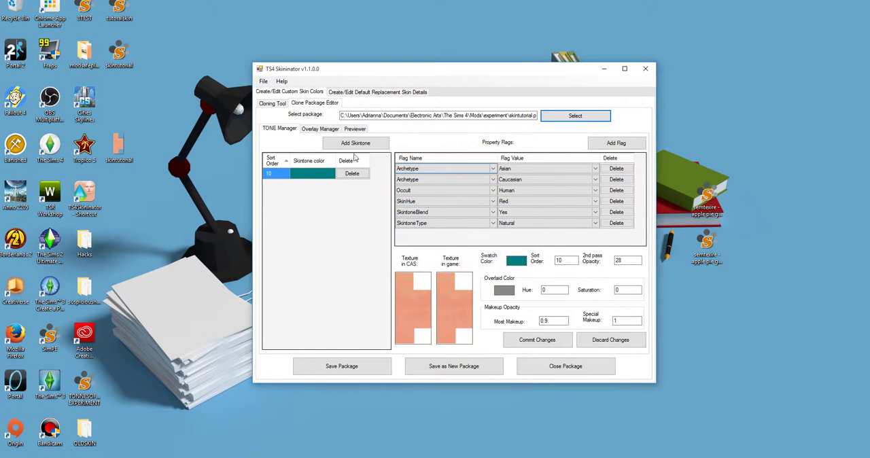
left_click(477, 371)
type("newskintutorial")
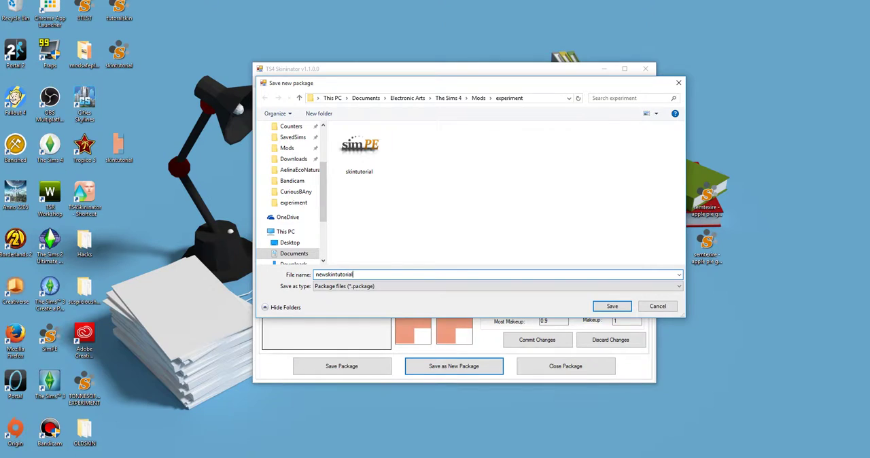
key("Return")
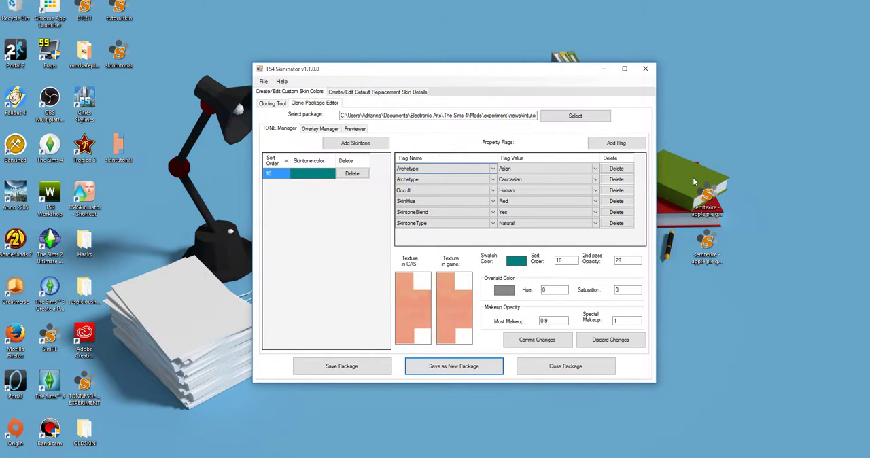
left_click(854, 1)
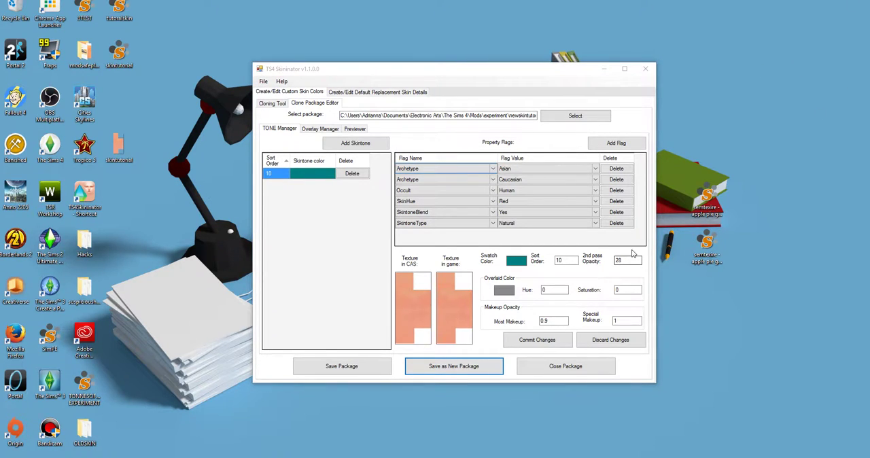
Launch The Sims 4 and give the Create a Sim sim the teal skintone swatch
left_click(645, 69)
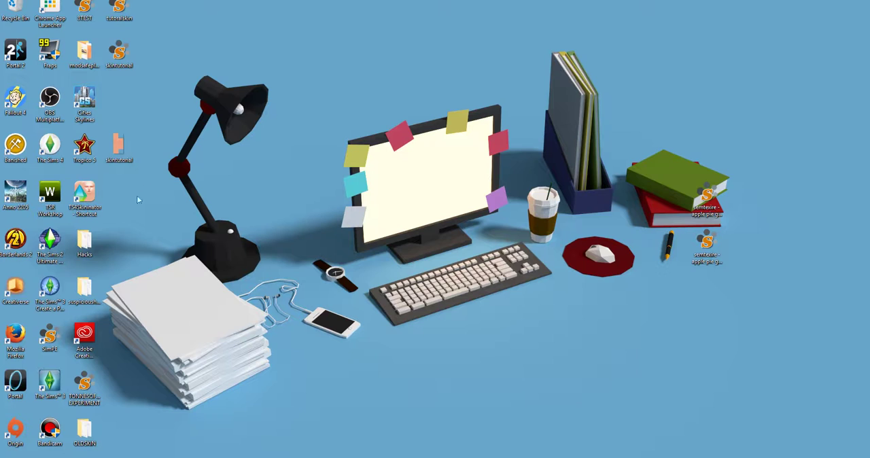
double_click(52, 156)
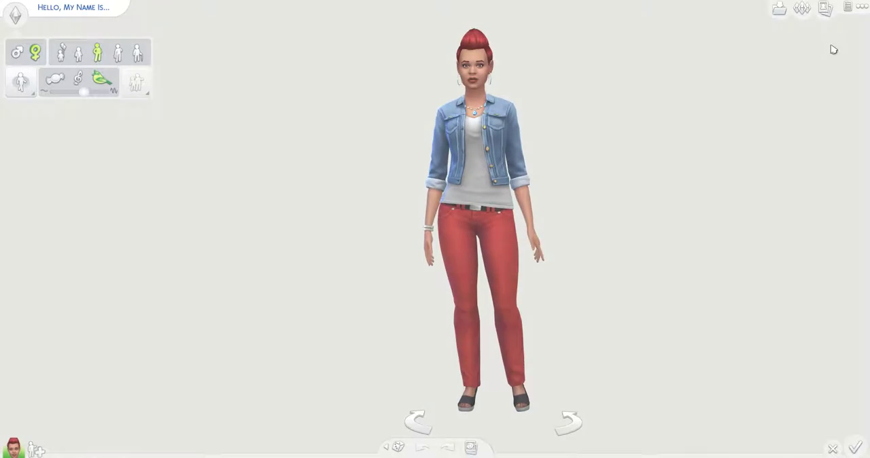
left_click(484, 62)
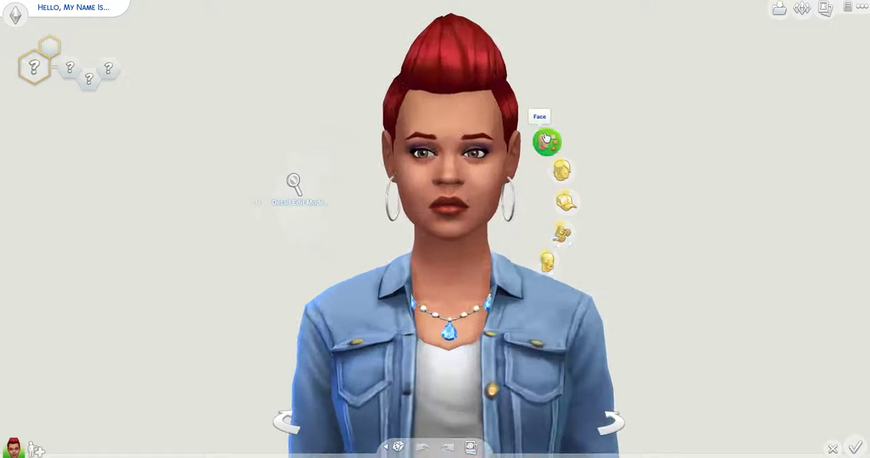
left_click(546, 139)
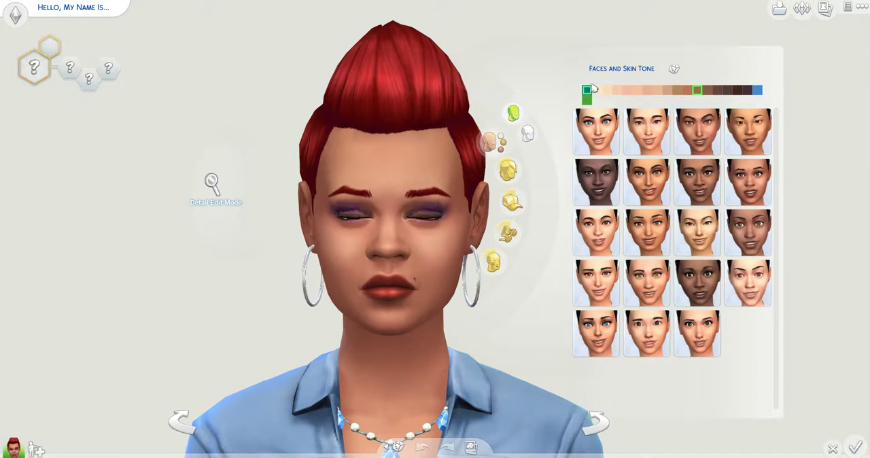
left_click(589, 90)
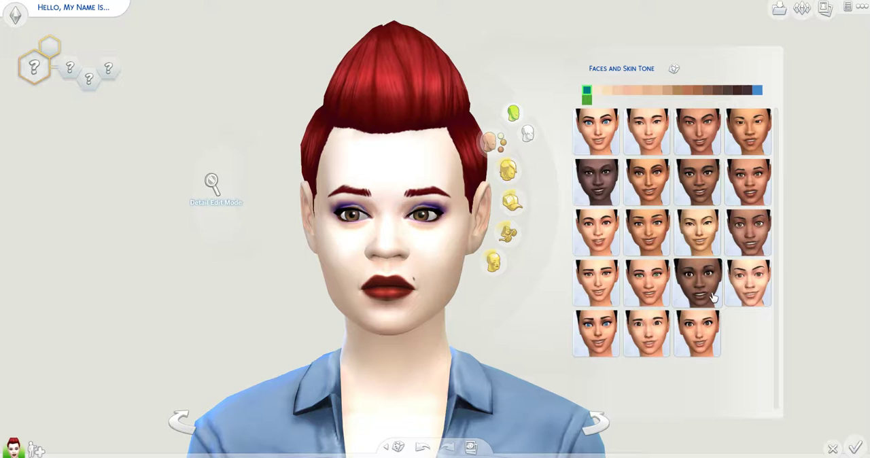
left_click_drag(402, 368, 269, 336)
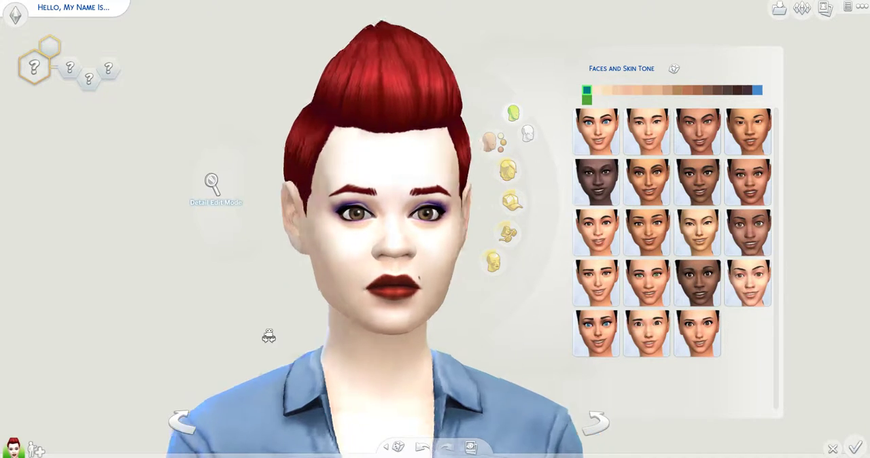